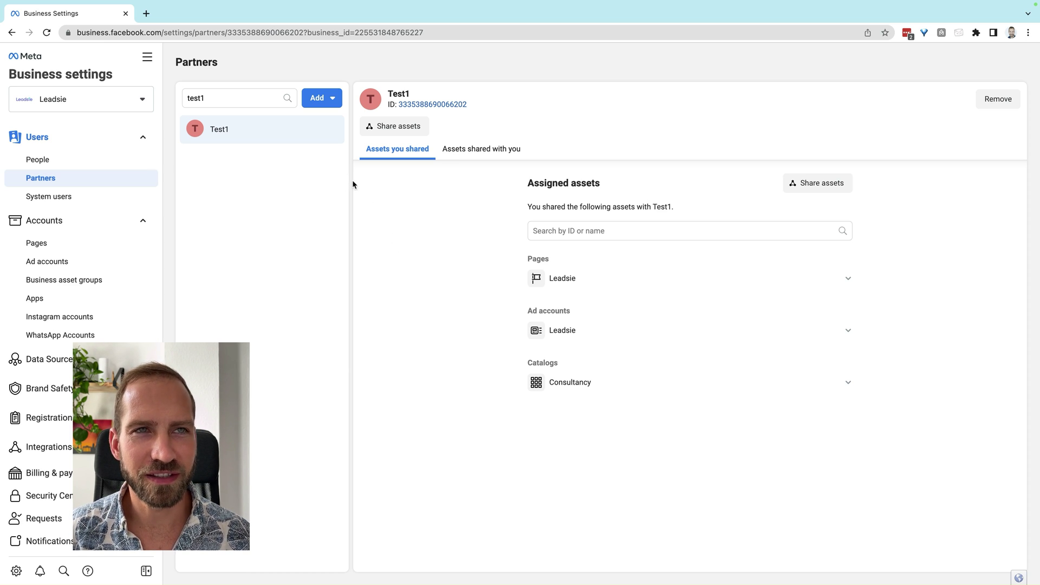
- Start an 'Ask a partner to share their assets' request and open its partner form
left_click(330, 98)
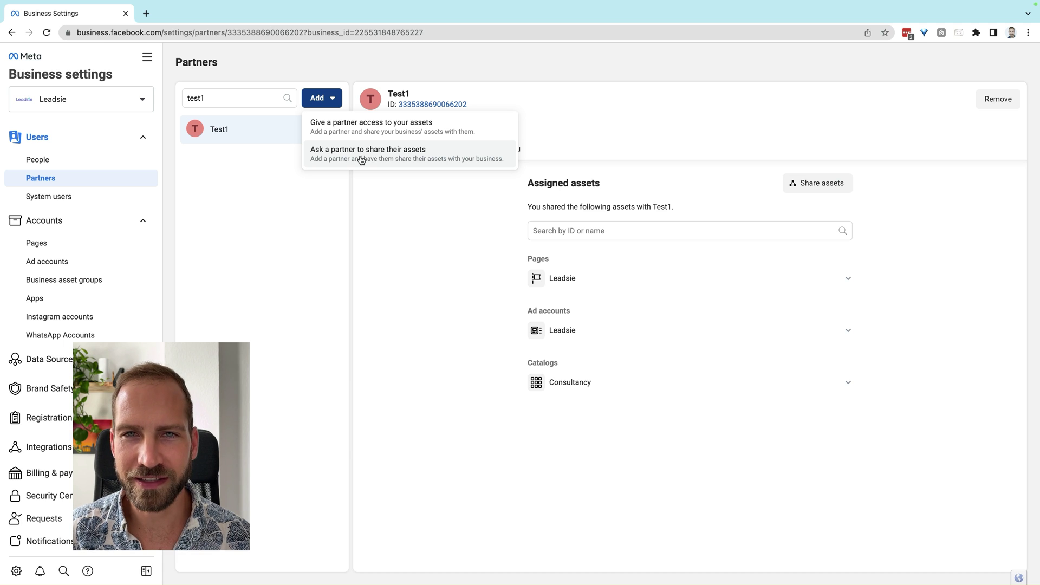
left_click(362, 157)
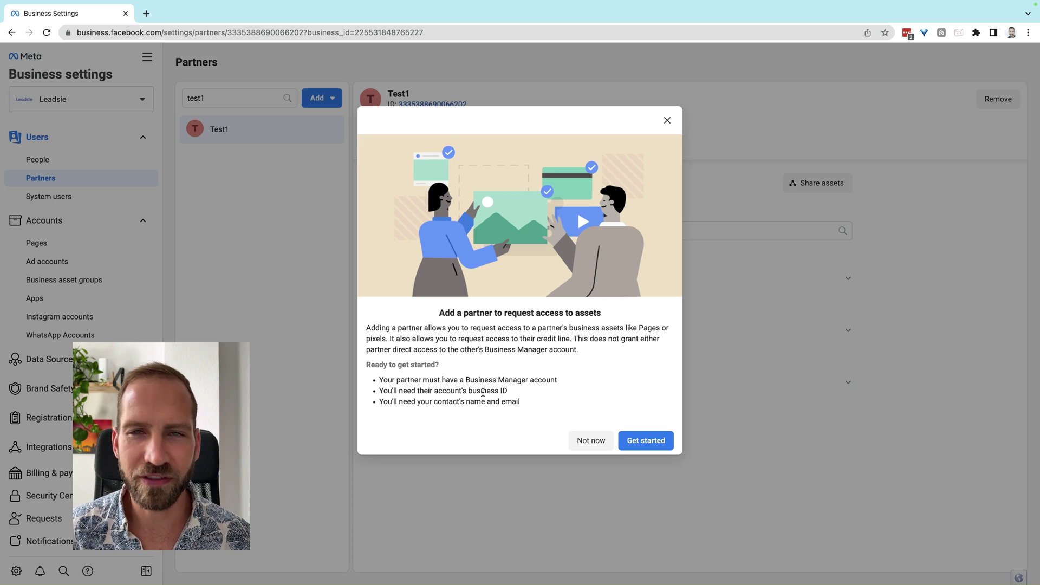
left_click(651, 445)
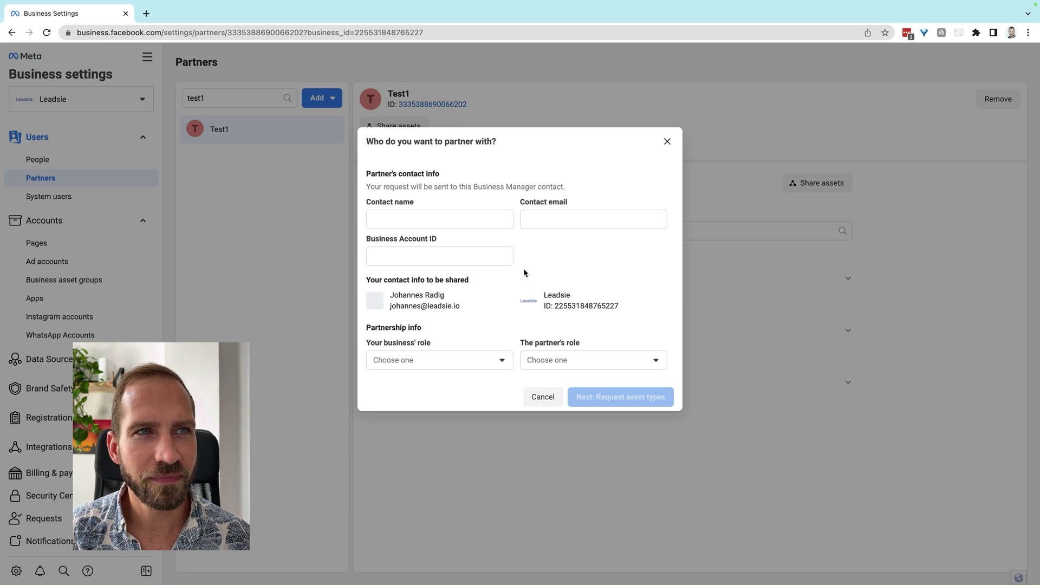
- Enter the partner contact's first name and e-mail, and paste their Business Account ID
left_click(425, 222)
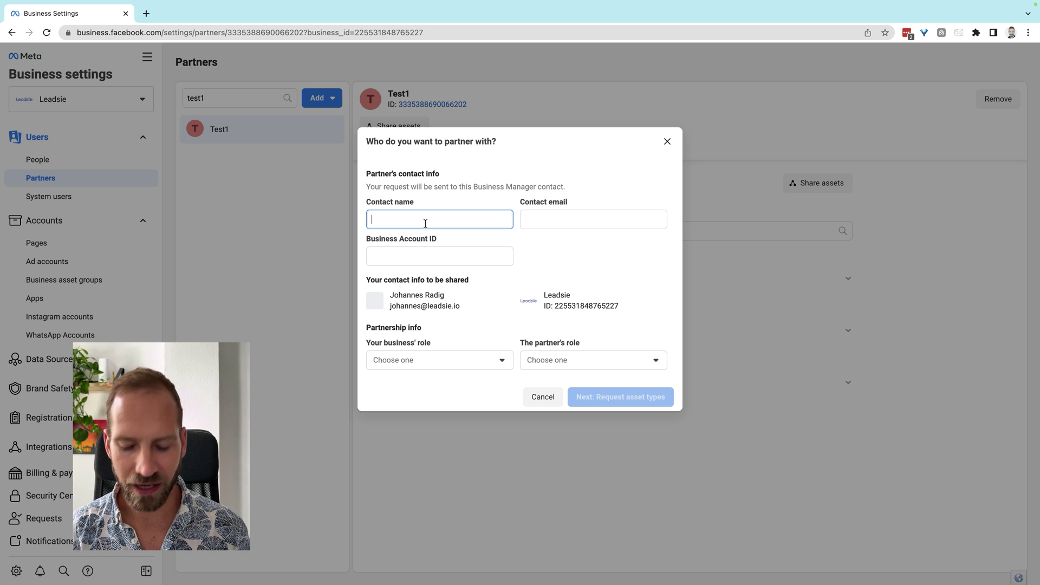
type("Johannes")
key("Tab")
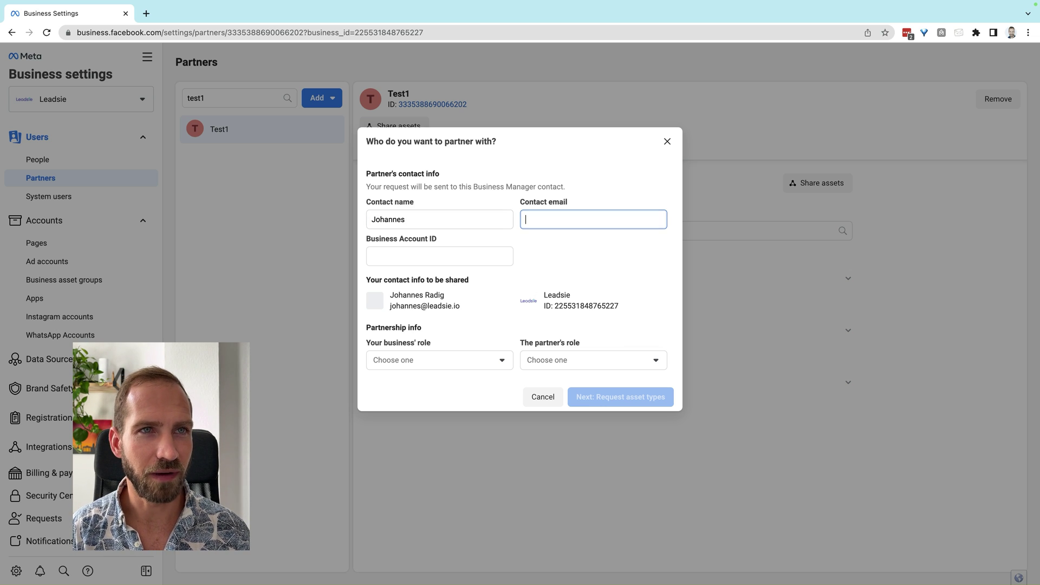
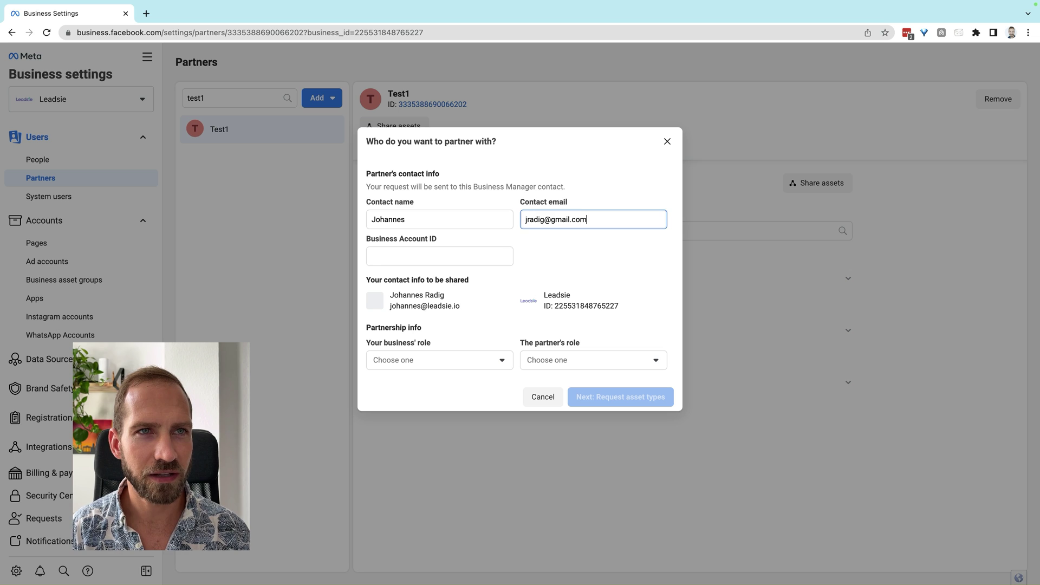
key("Tab")
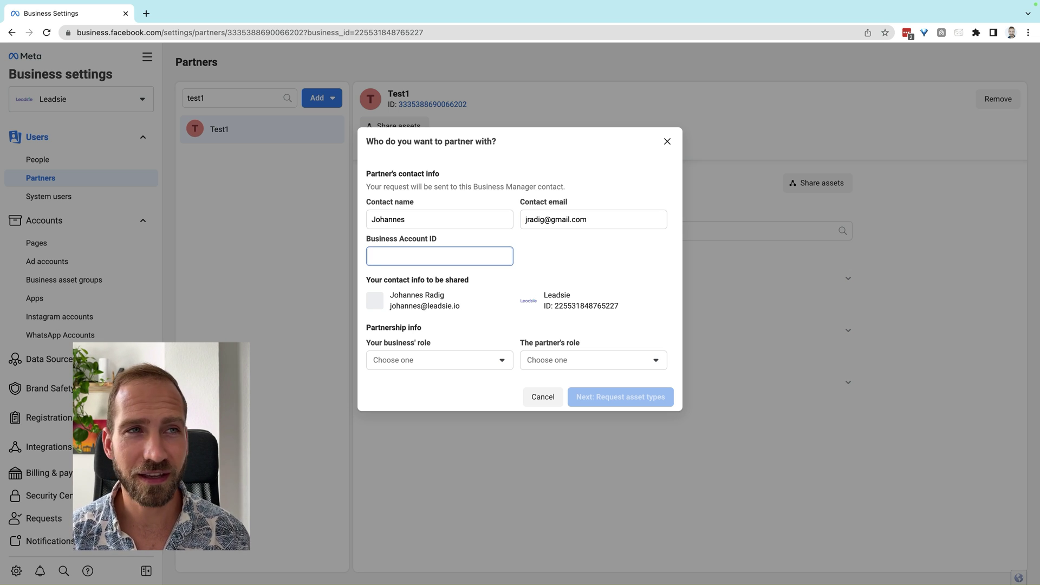
key("super+v")
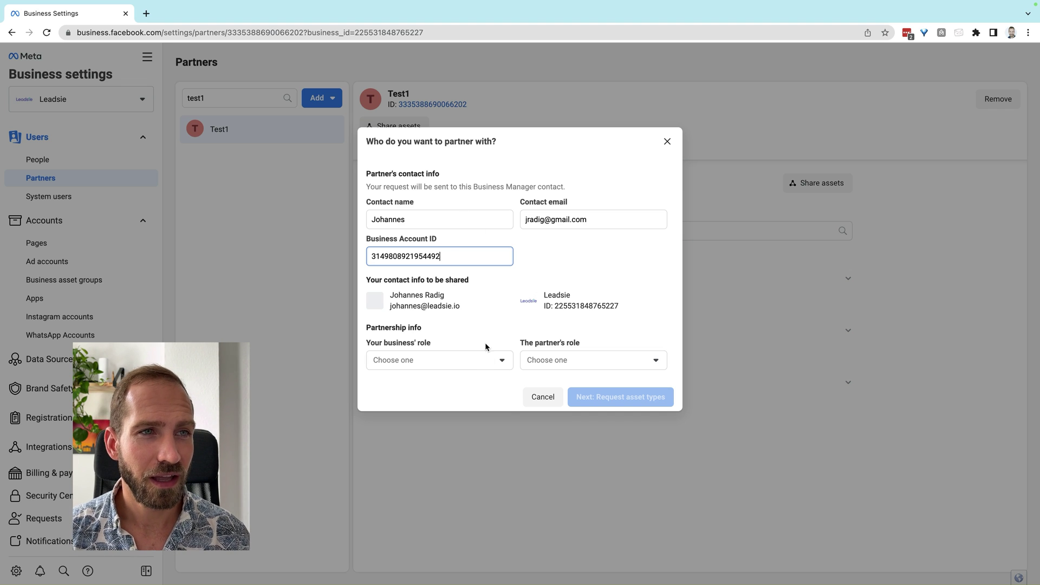
- Set your business' role to Brand or business and the partner's role to Media agency
left_click(471, 364)
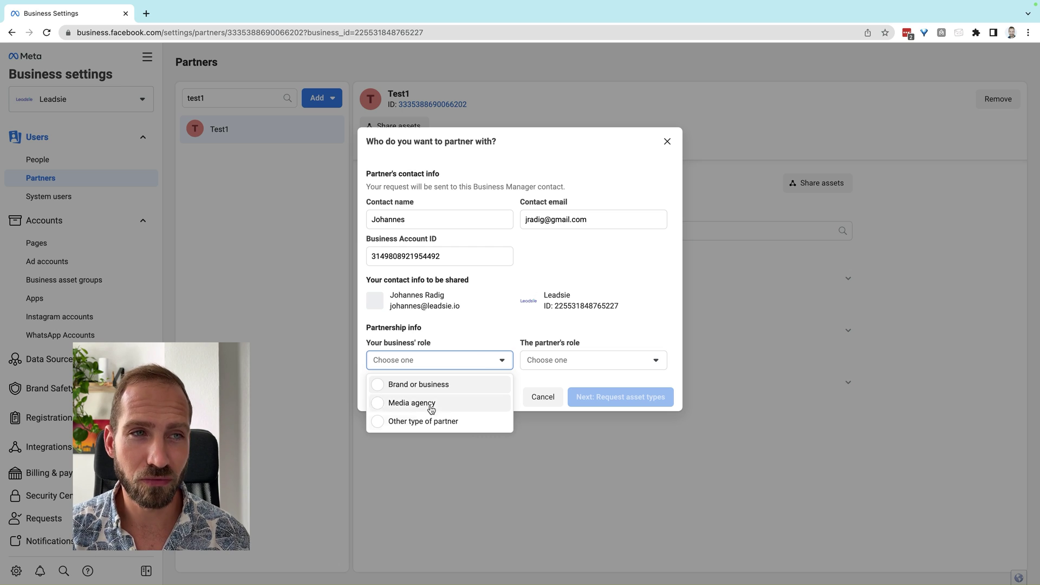
left_click(424, 384)
left_click(579, 359)
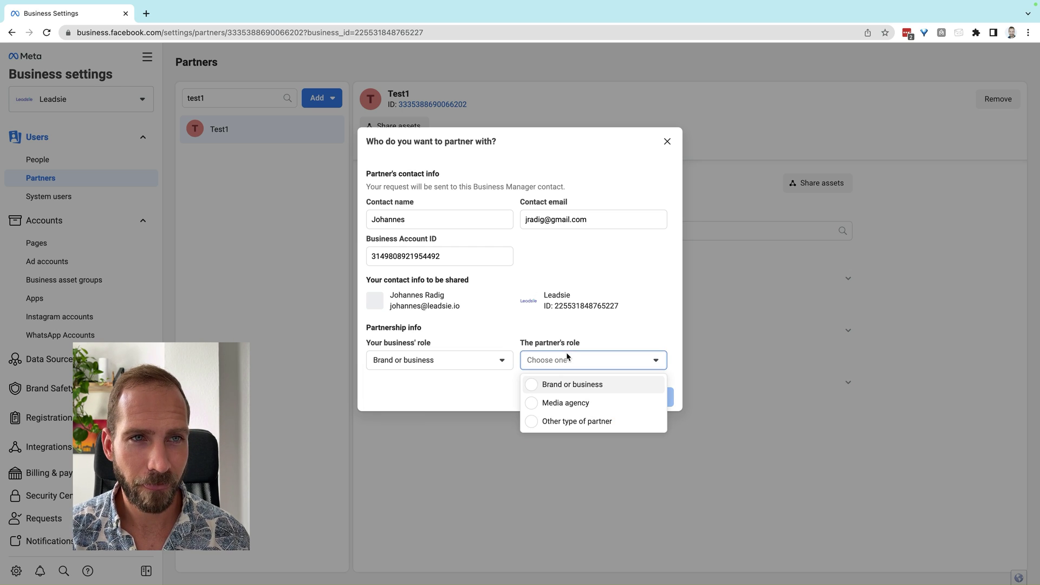
left_click(553, 402)
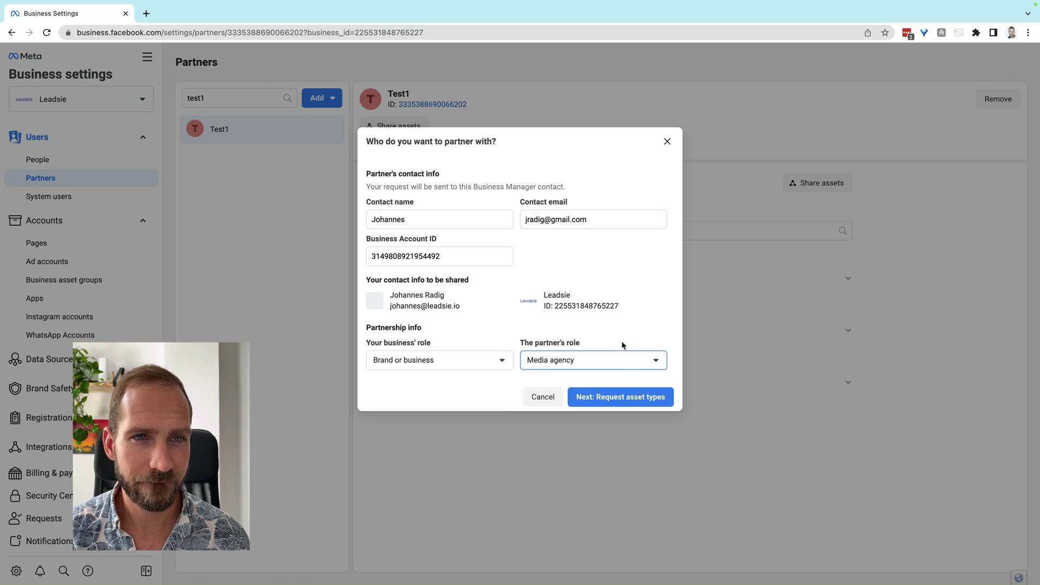
- Request full control plus Revenue on Pages, and full control of ad accounts, catalogs and pixels
left_click(619, 399)
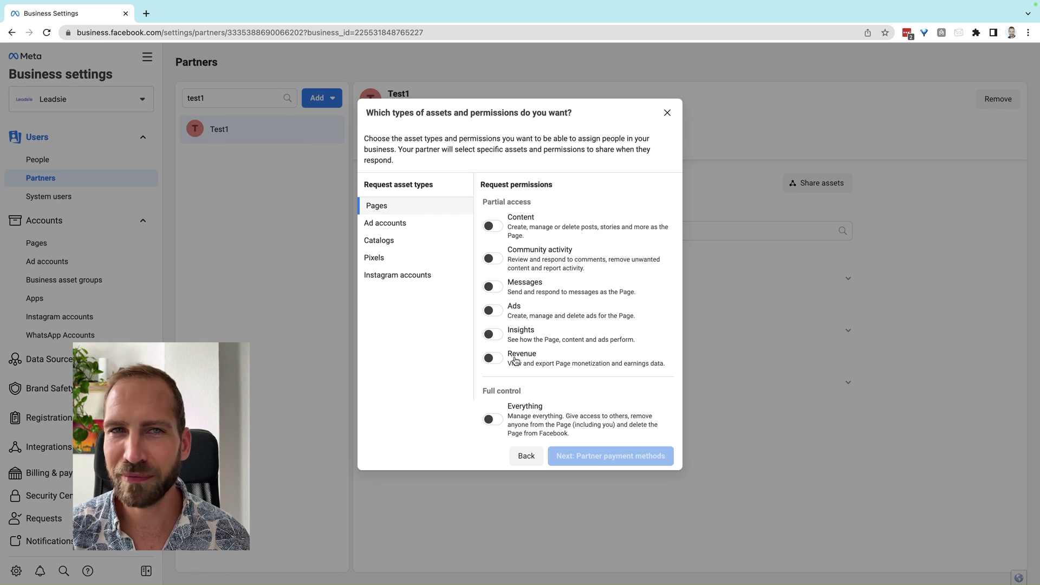
left_click(493, 420)
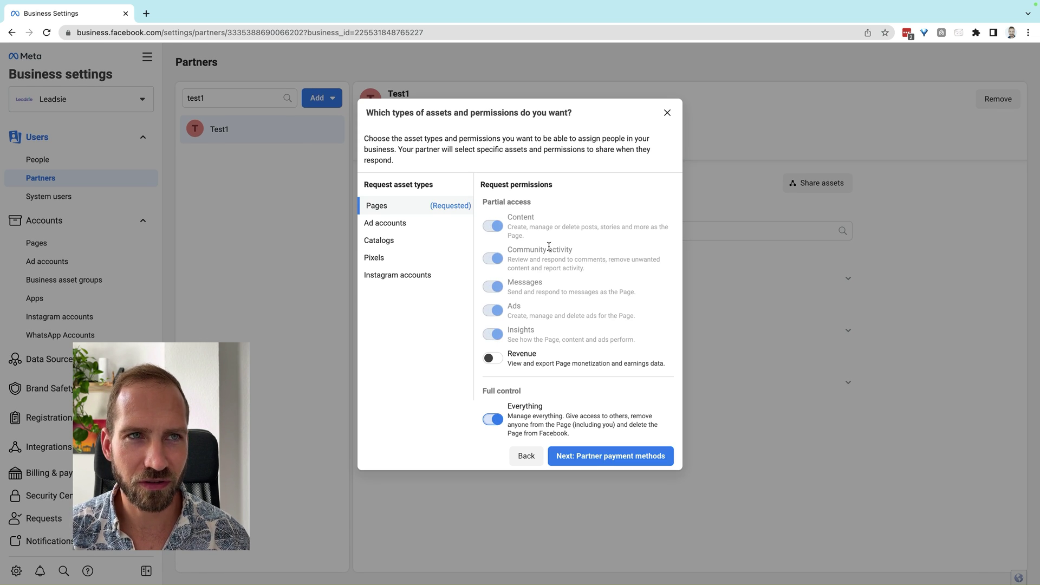
left_click(493, 359)
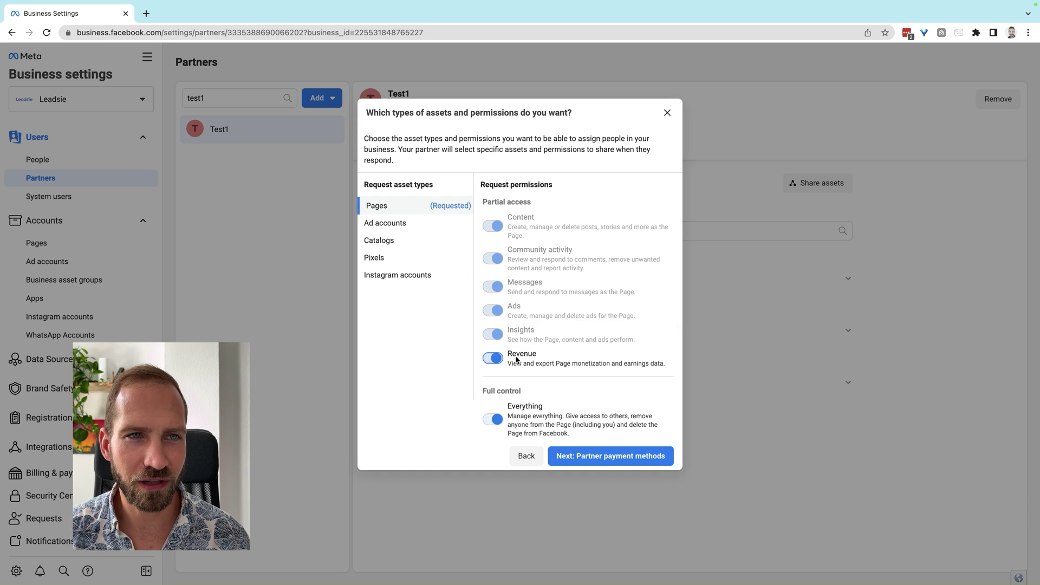
left_click(417, 222)
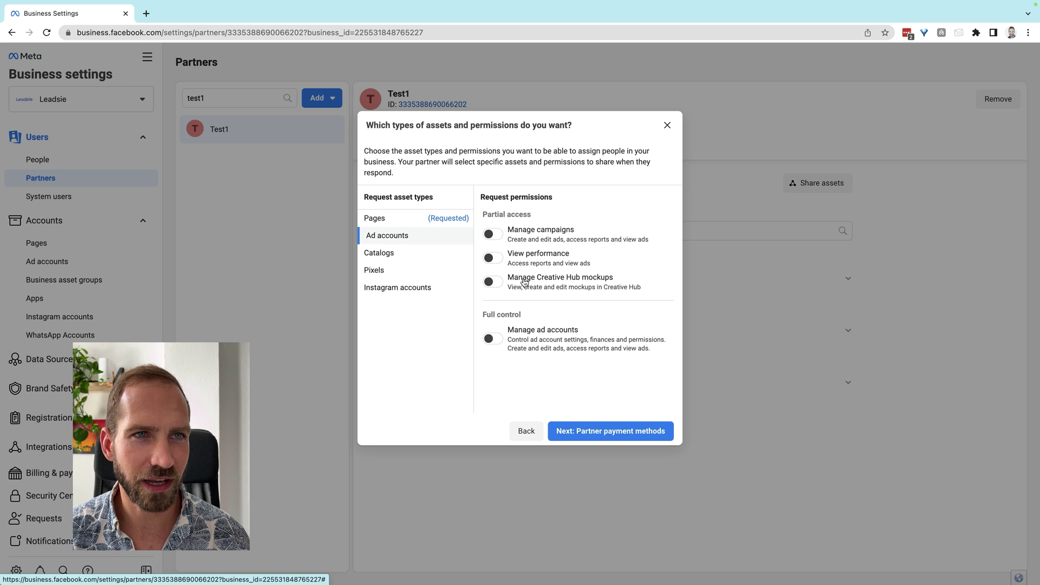
left_click(493, 338)
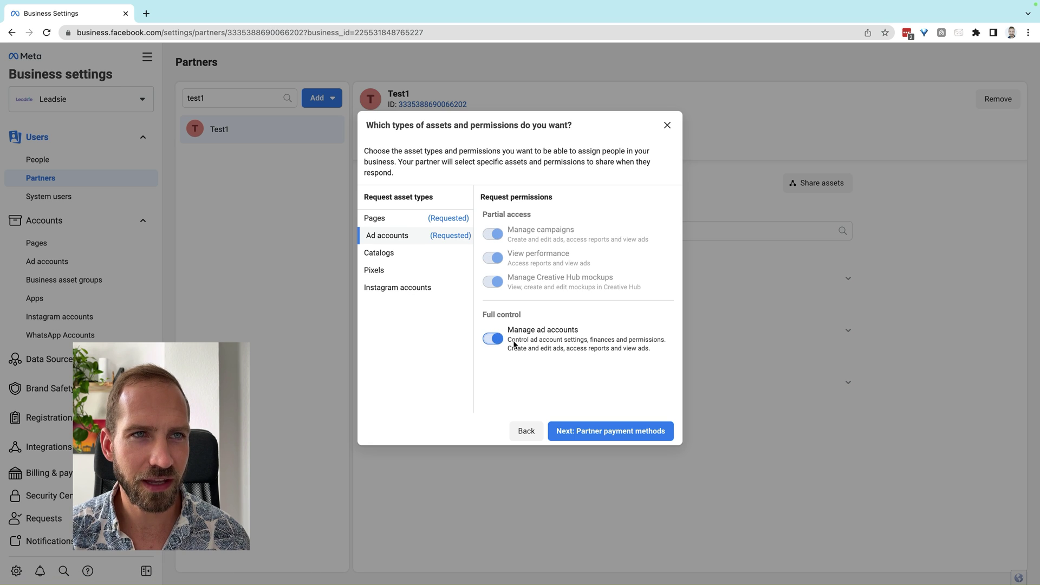
left_click(428, 259)
left_click(493, 309)
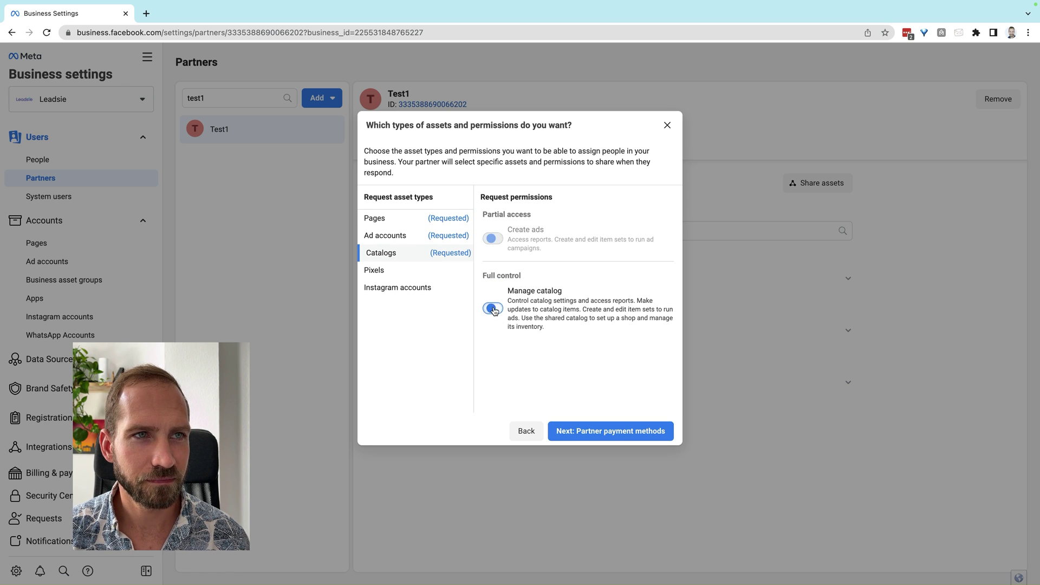
left_click(395, 273)
left_click(491, 305)
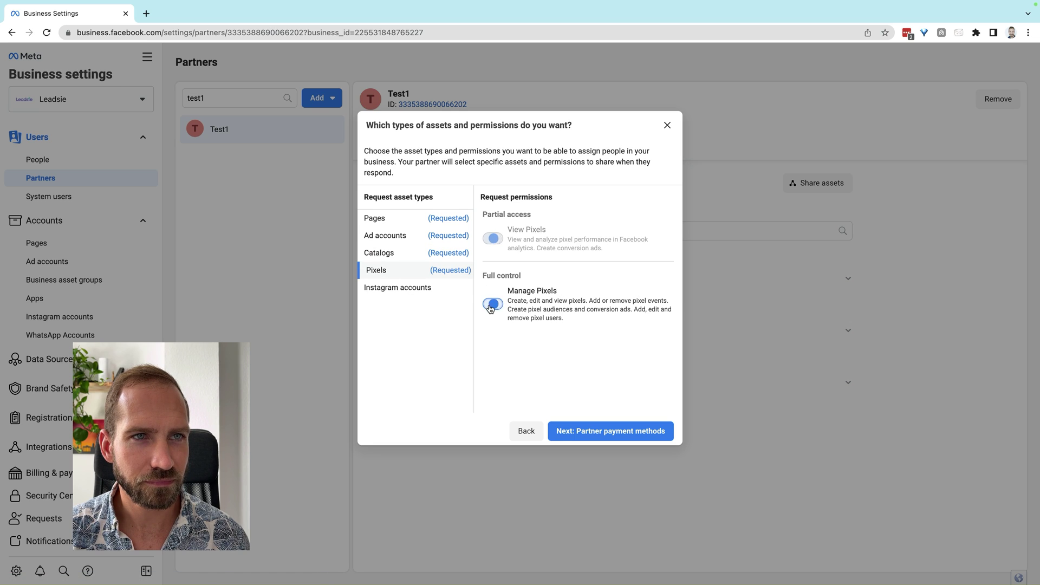
- Request all Instagram permissions: Insights, Ads, Community activity, Messages and Content
left_click(420, 292)
left_click(493, 376)
left_click(493, 345)
left_click(493, 312)
left_click(493, 280)
left_click(493, 243)
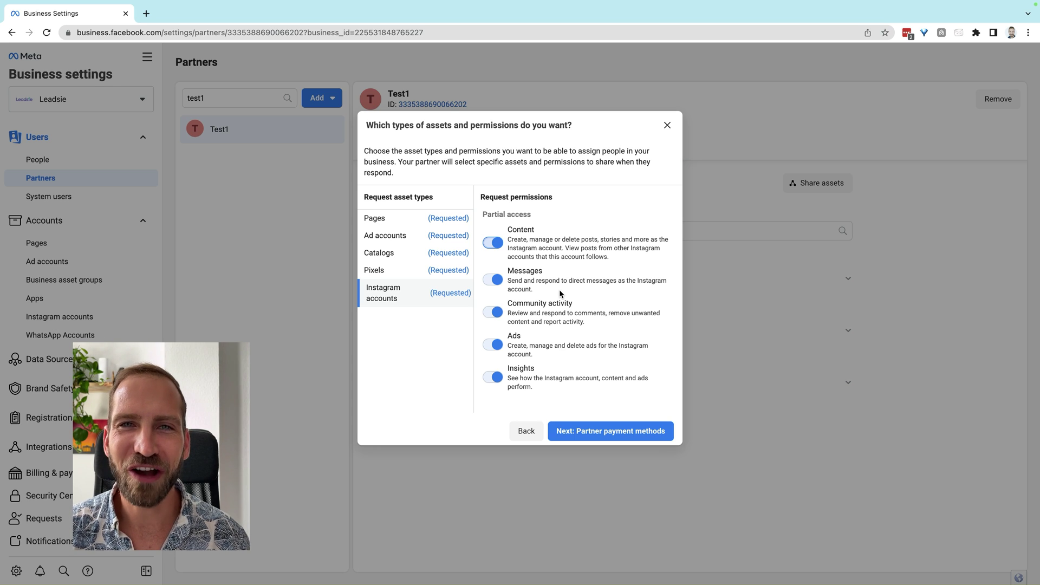
left_click(611, 431)
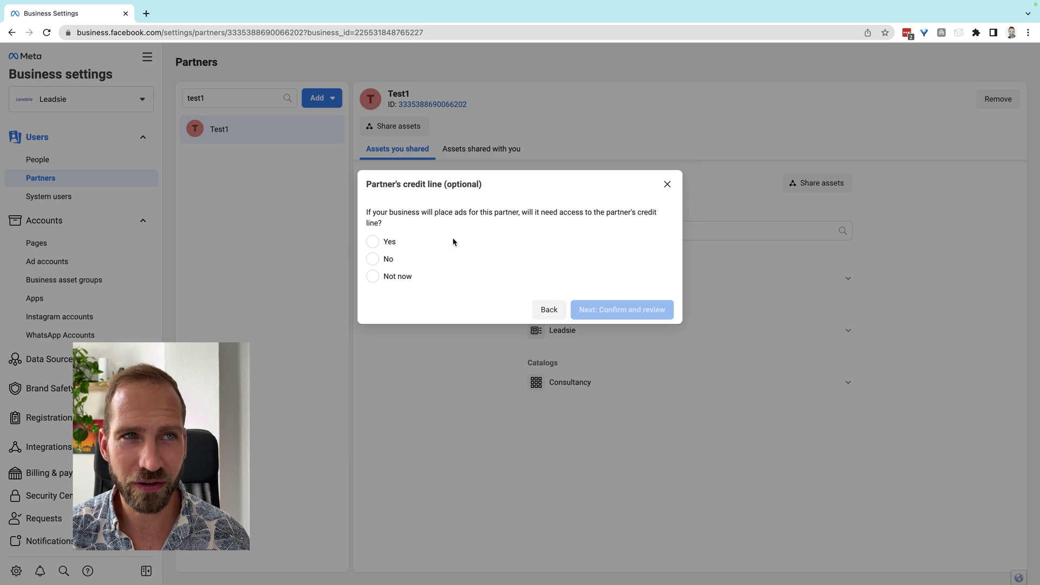
- Add a credit line request to the partner request and reach Review your request
left_click(386, 244)
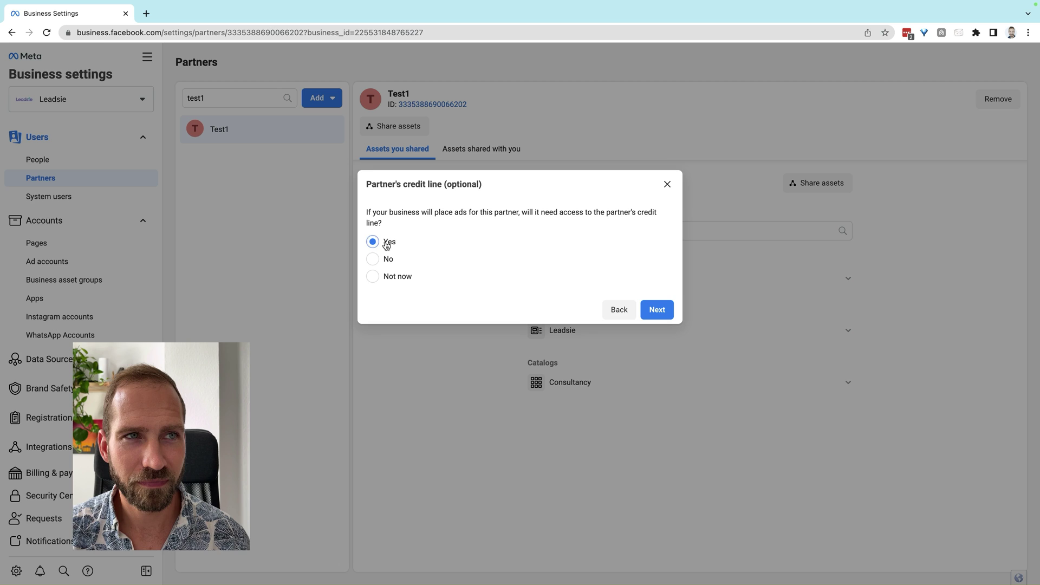
left_click(657, 309)
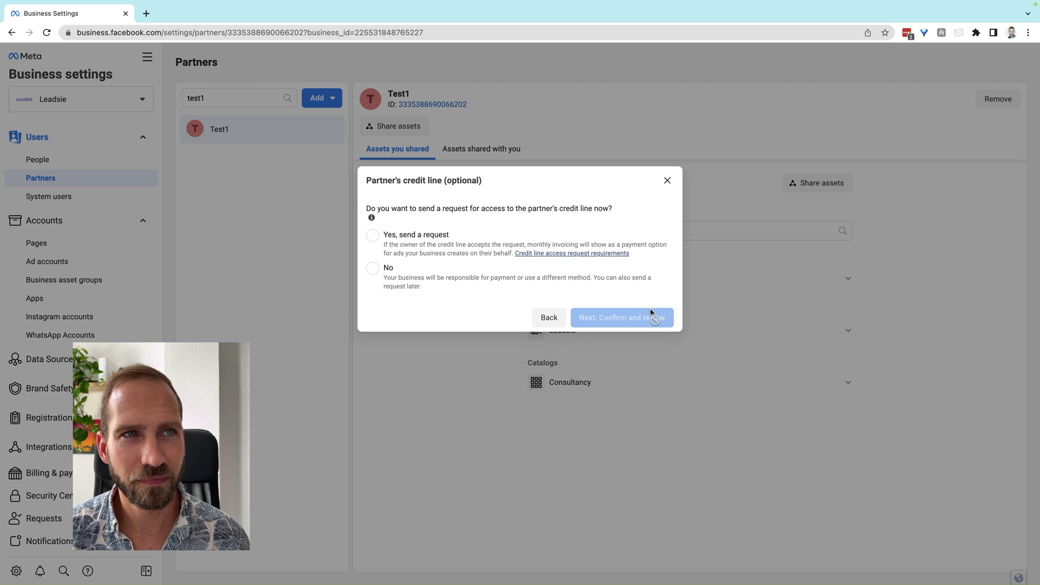
left_click(410, 239)
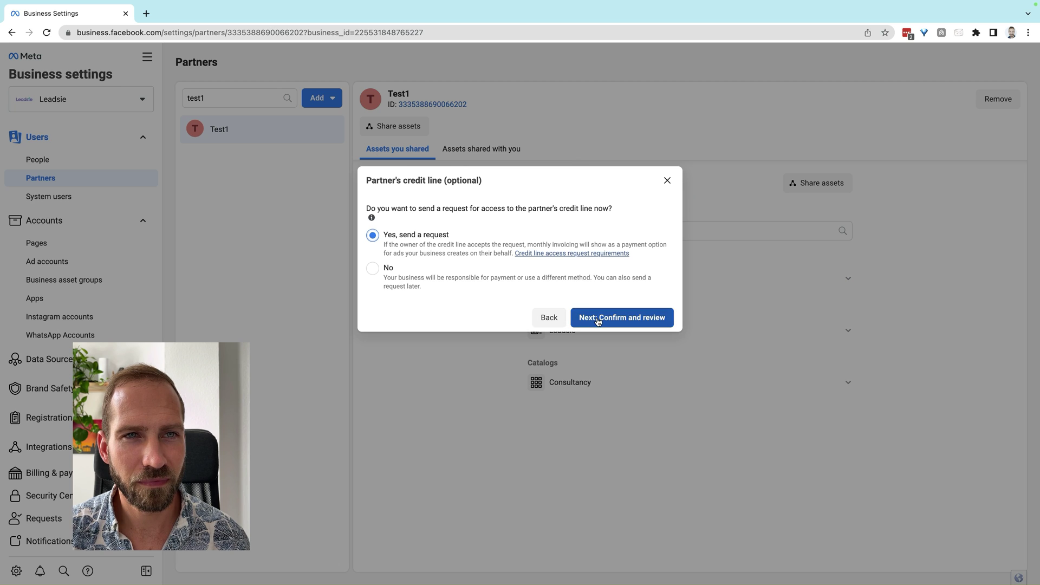
left_click(598, 319)
left_click(470, 142)
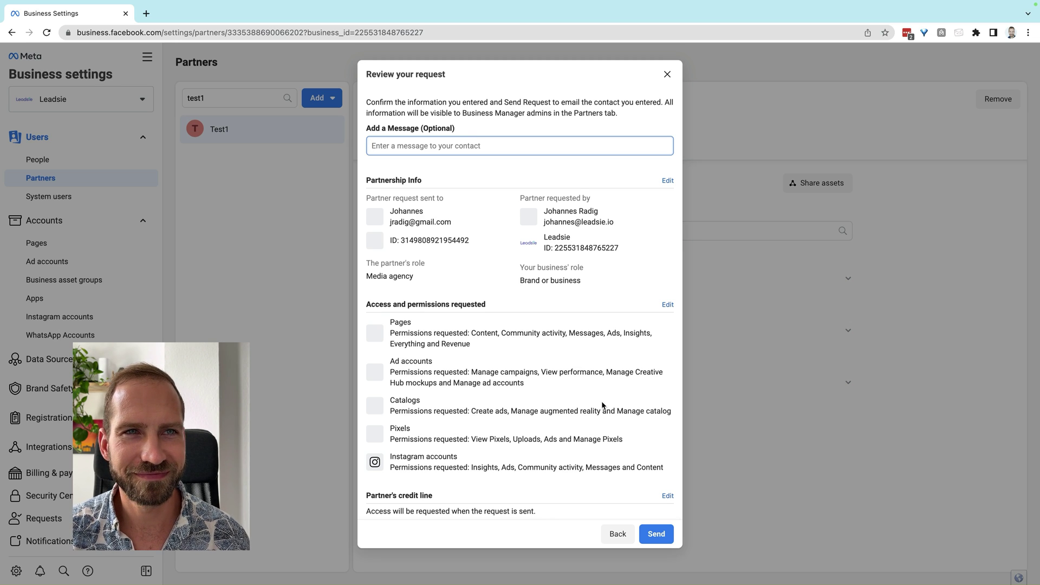
- Send the partner request and open it in Business Manager from the received e-mail
scroll(604, 407, "down", 2)
left_click(650, 530)
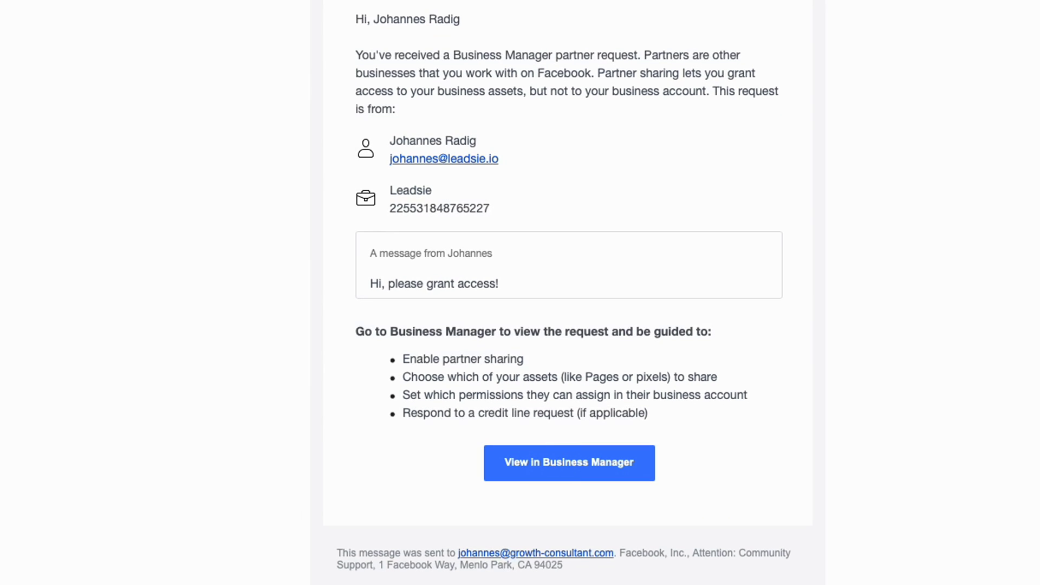
left_click(547, 466)
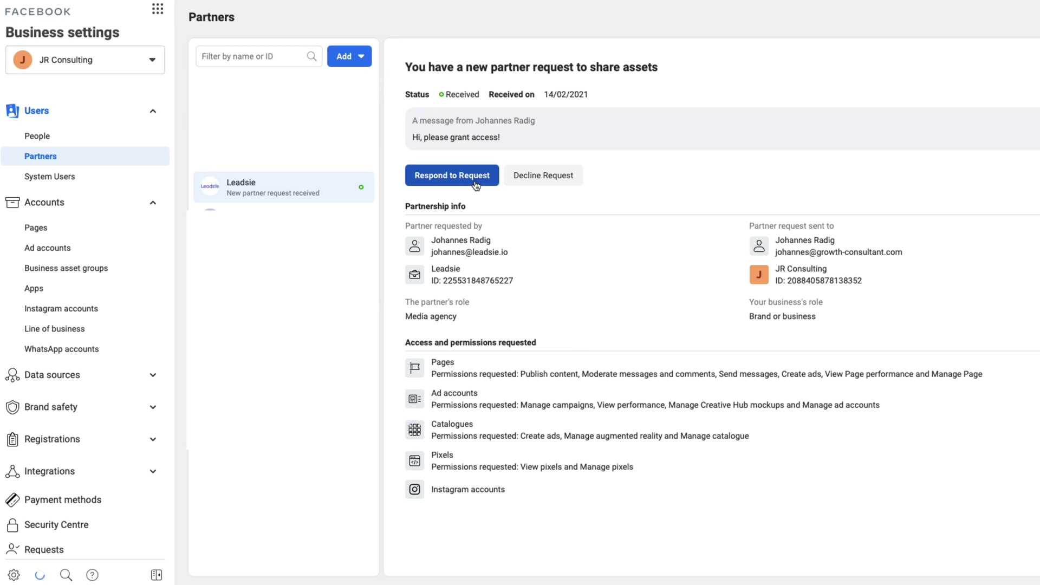
- Respond to Leadsie's request, review the business information, and reach Share assets and set permissions
left_click(460, 182)
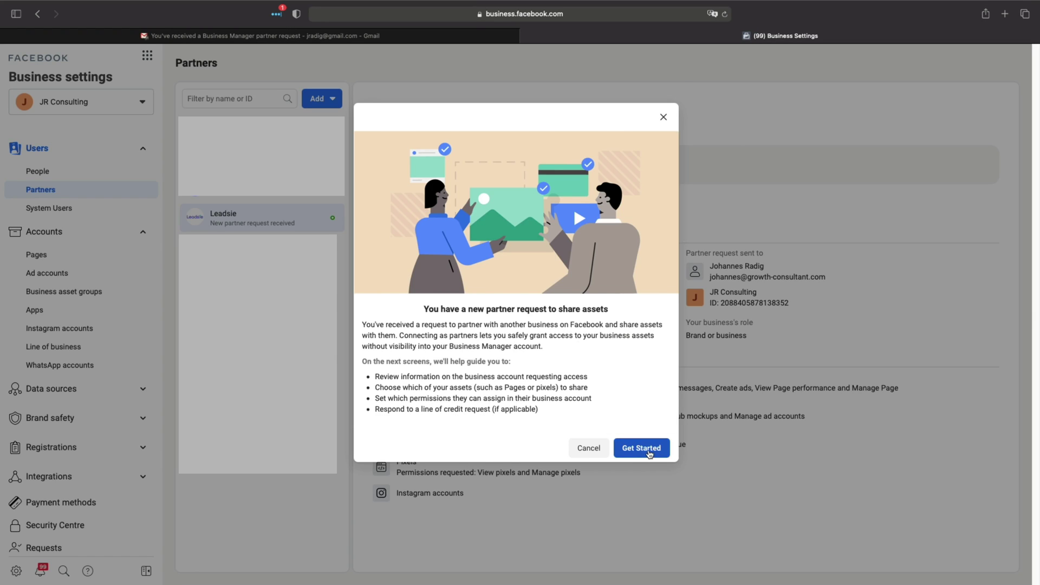
left_click(649, 454)
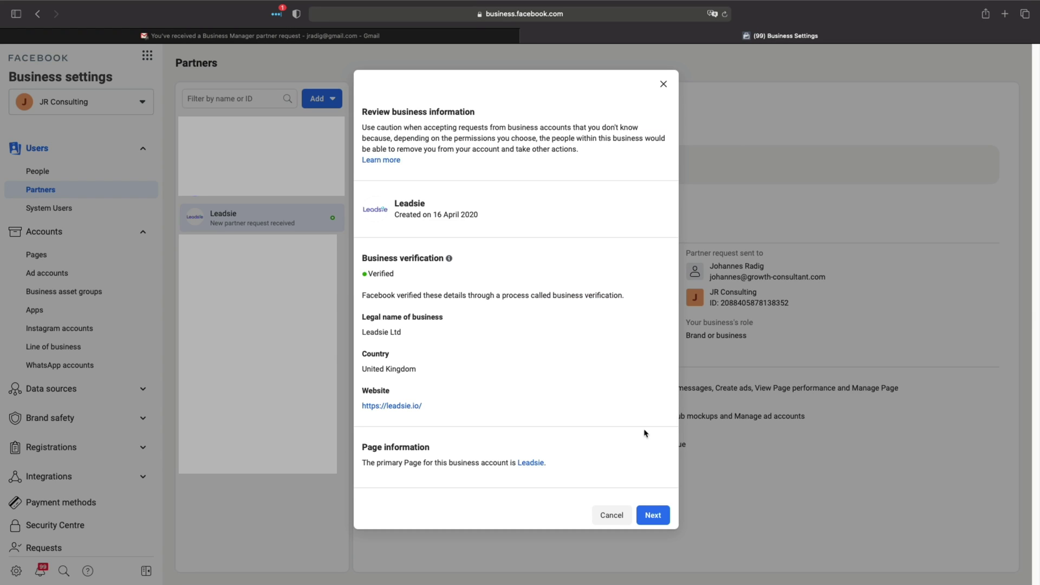
left_click(651, 516)
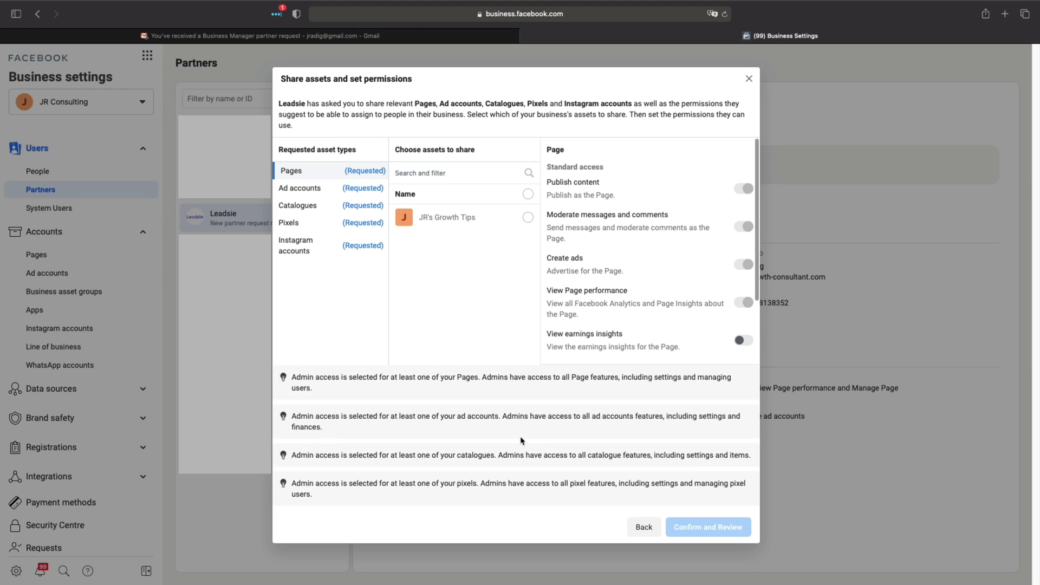
- Share JR's Growth Tips Page, the JR Consulting ad account and JR Consulting's pixel
left_click(529, 218)
left_click(314, 190)
left_click(527, 217)
left_click(307, 207)
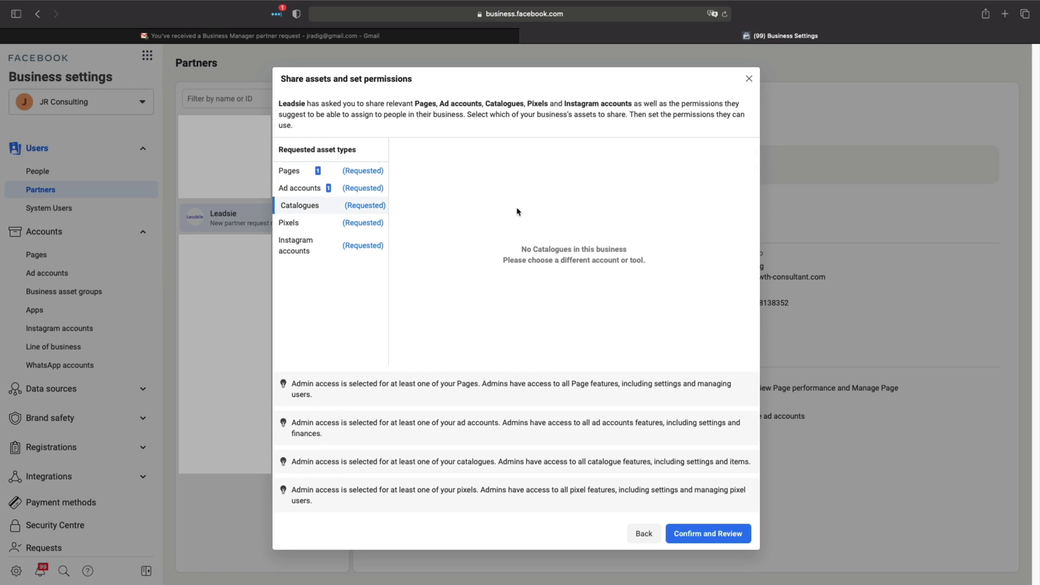
left_click(300, 223)
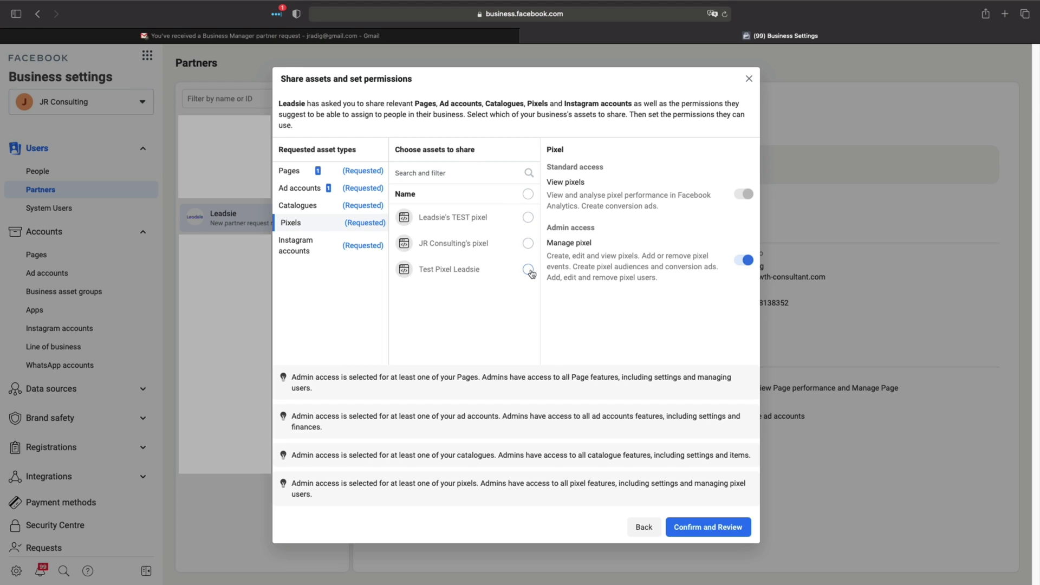
left_click(528, 244)
left_click(300, 243)
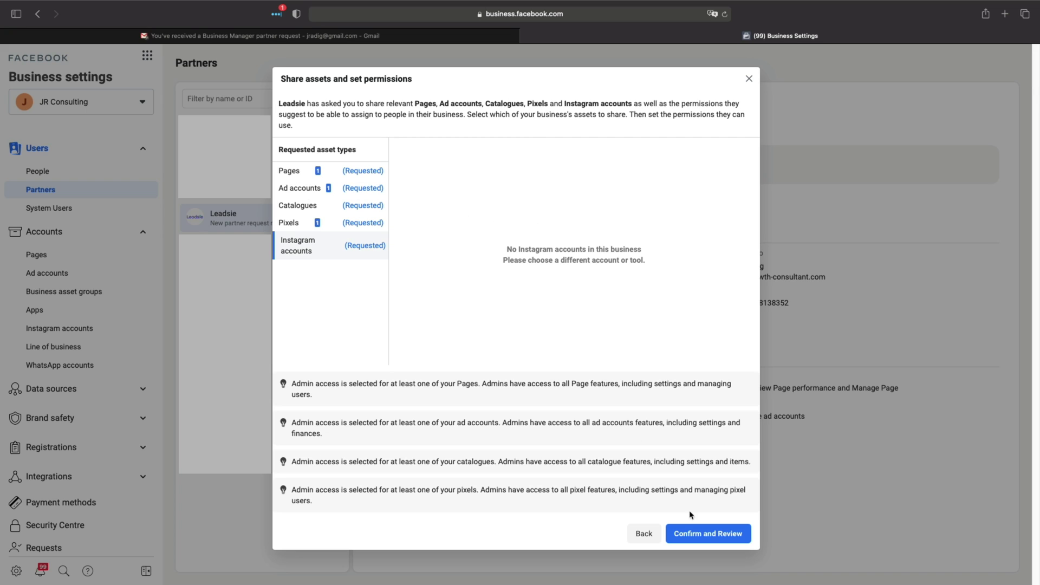
left_click(709, 534)
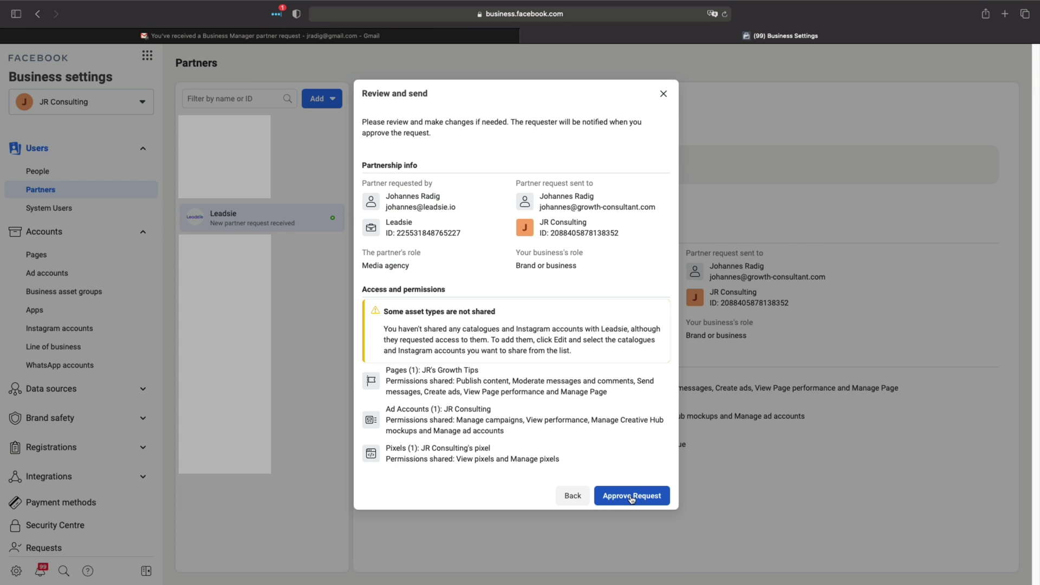
- Approve Leadsie's partner request
left_click(631, 499)
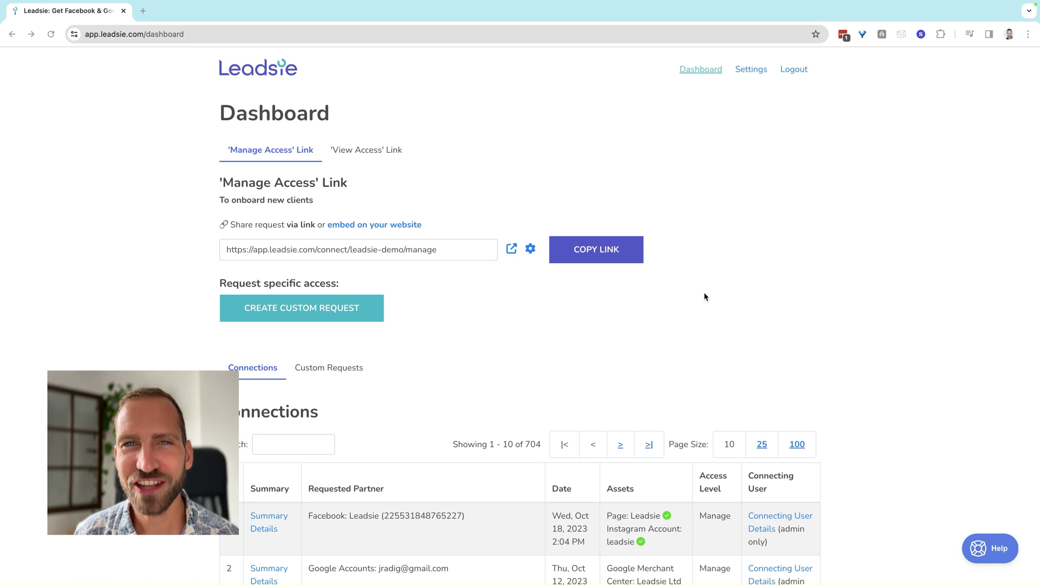
- In the standard access link settings, turn off the Merchant Center request under Google Assets
left_click(530, 249)
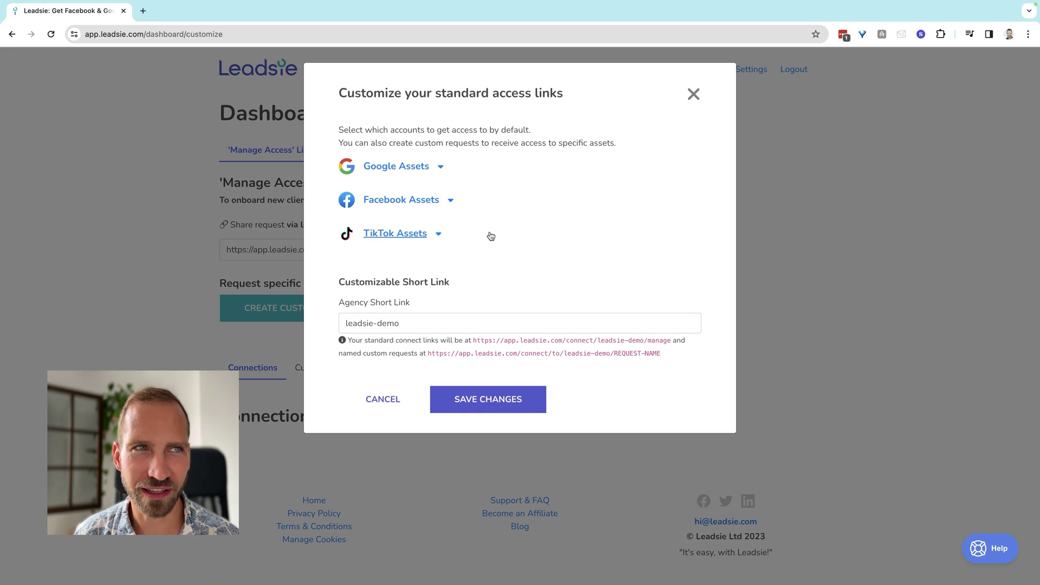
left_click(442, 166)
scroll(635, 268, "down", 3)
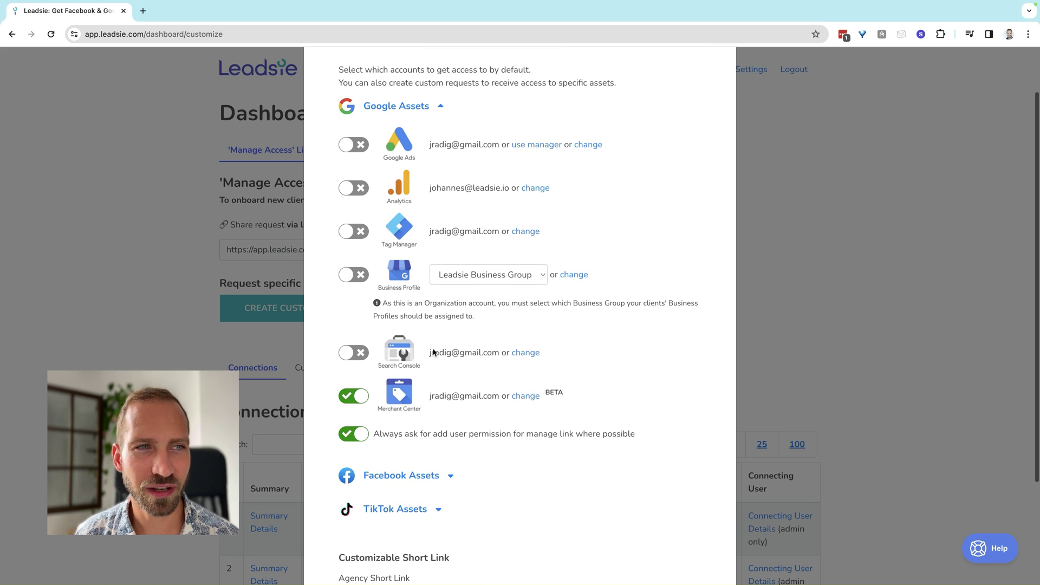
left_click(353, 379)
- Send Facebook Assets to the Growth Consultant Business Manager
scroll(571, 364, "down", 1)
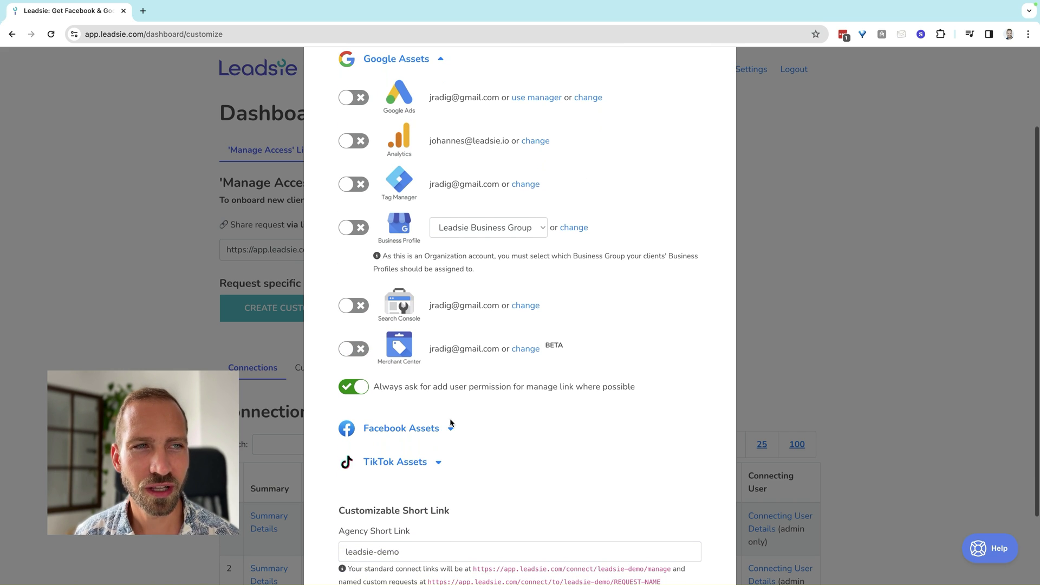
left_click(450, 425)
scroll(613, 334, "down", 3)
scroll(613, 336, "down", 3)
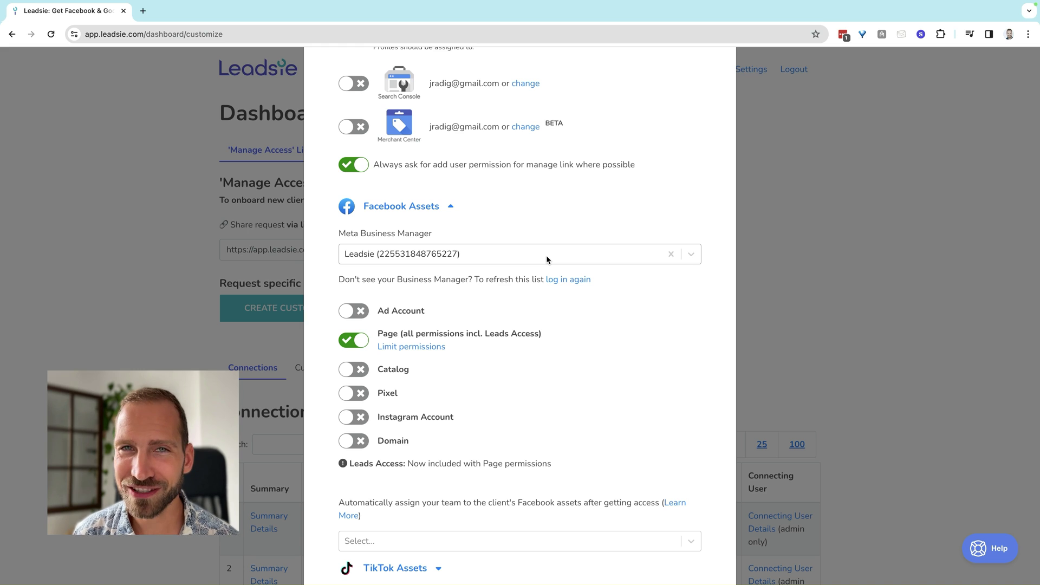
left_click(546, 255)
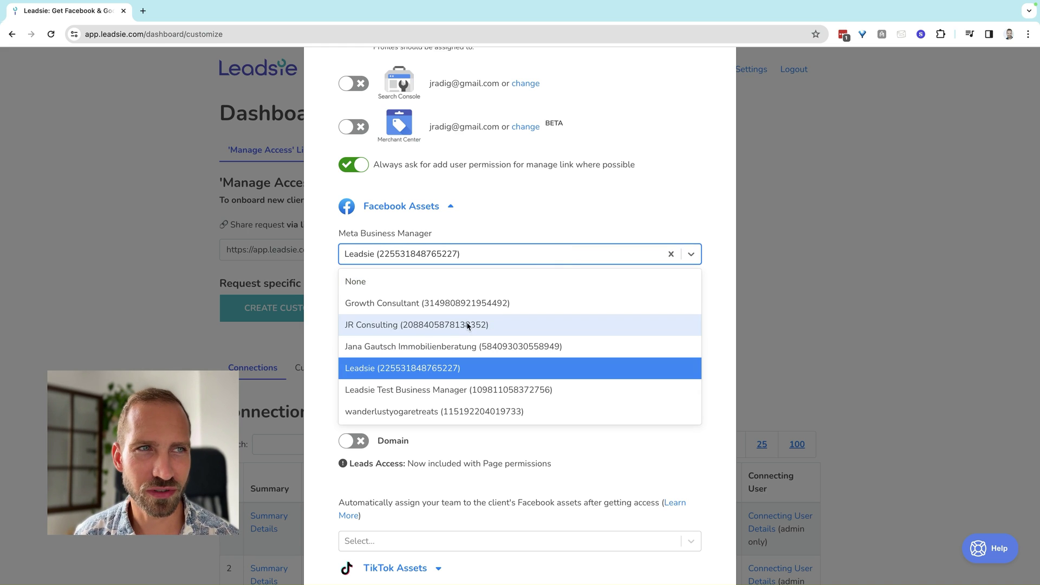
left_click(471, 303)
scroll(559, 332, "down", 1)
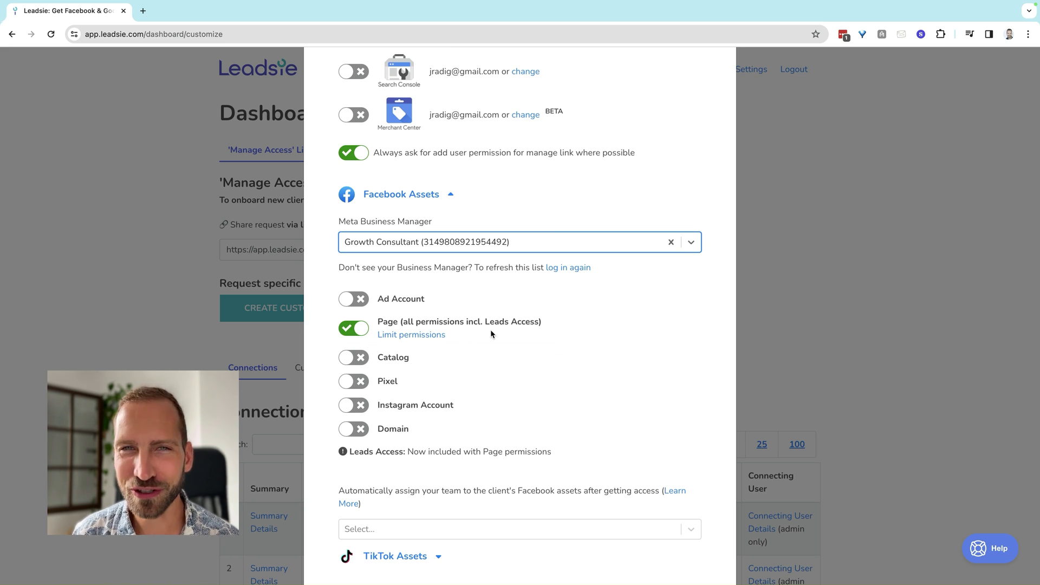
- Keep all Page permissions and also request Instagram Account and Catalog access
scroll(489, 329, "down", 1)
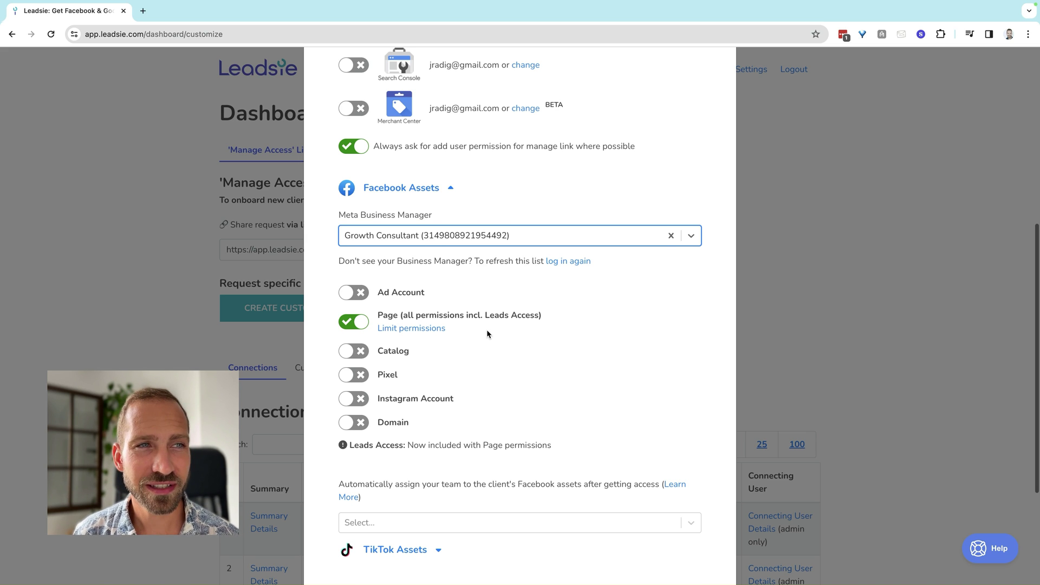
left_click(423, 329)
scroll(434, 304, "down", 1)
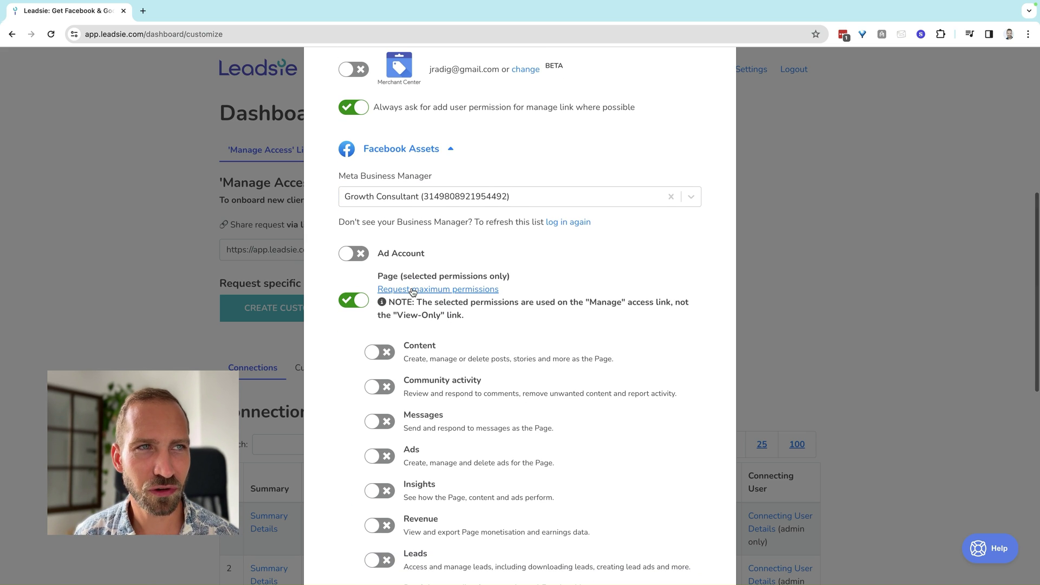
scroll(472, 379, "down", 2)
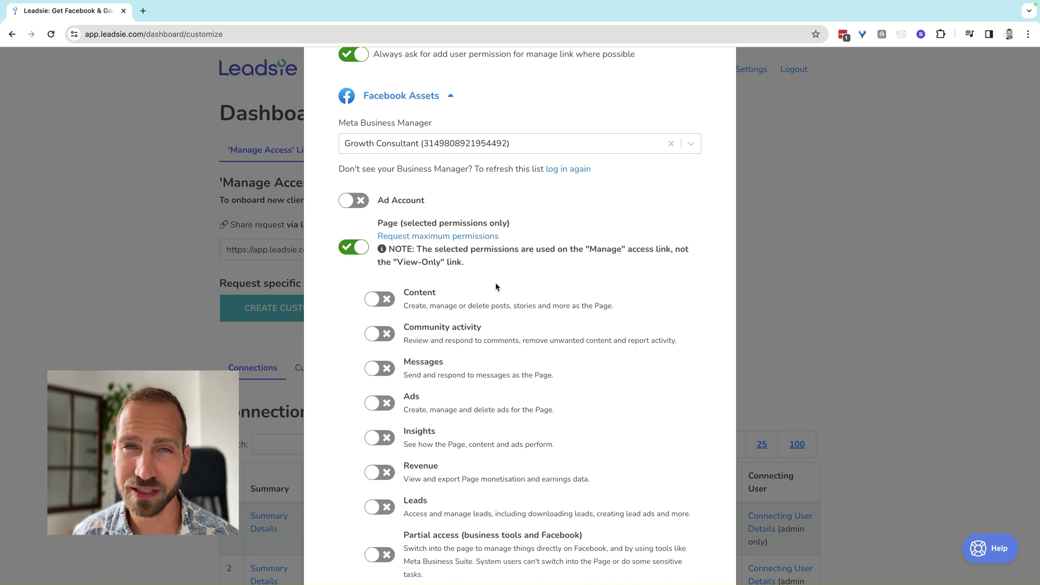
left_click(442, 238)
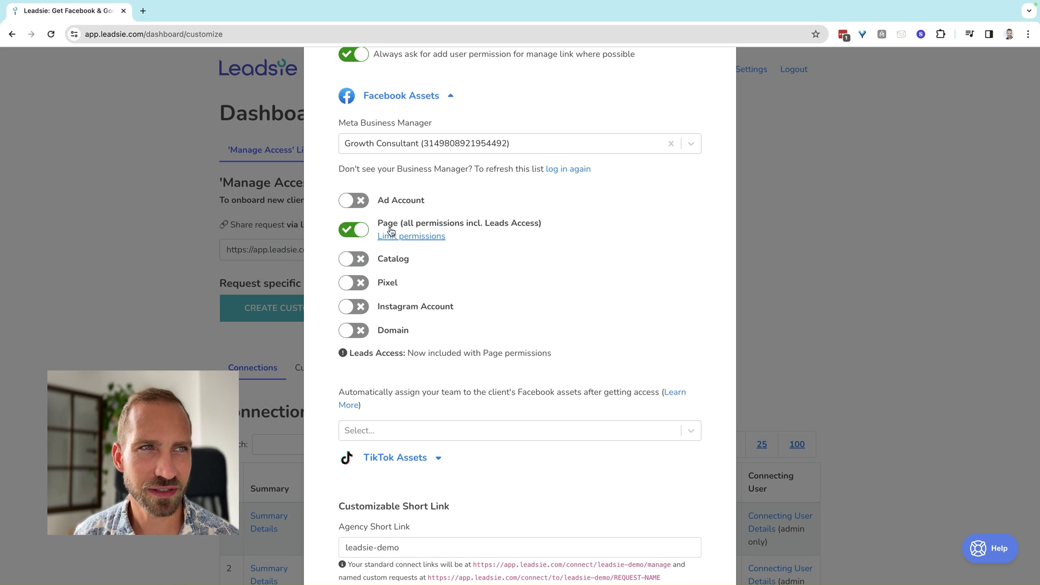
left_click(353, 308)
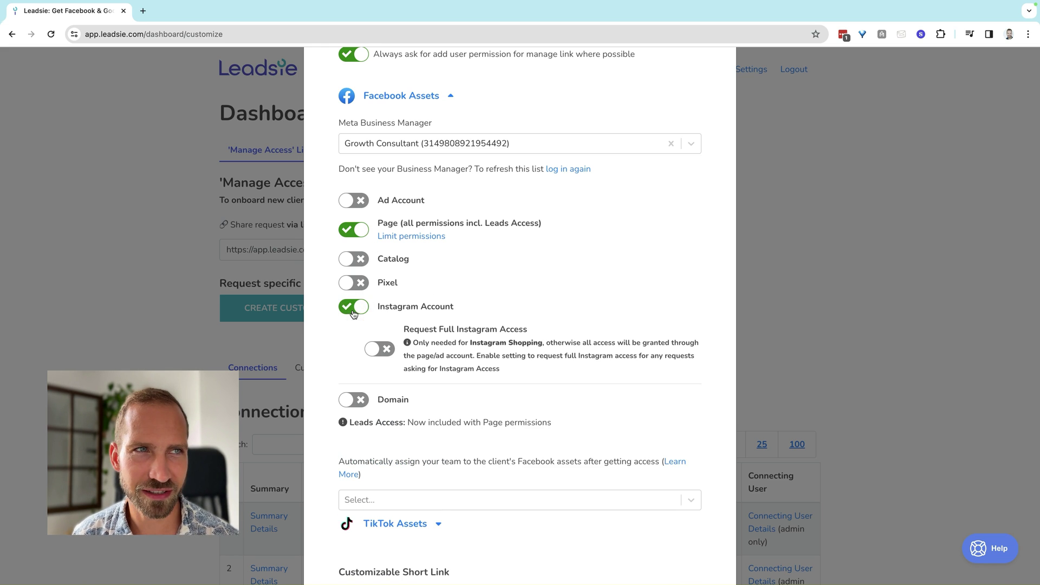
left_click(354, 259)
scroll(479, 270, "down", 3)
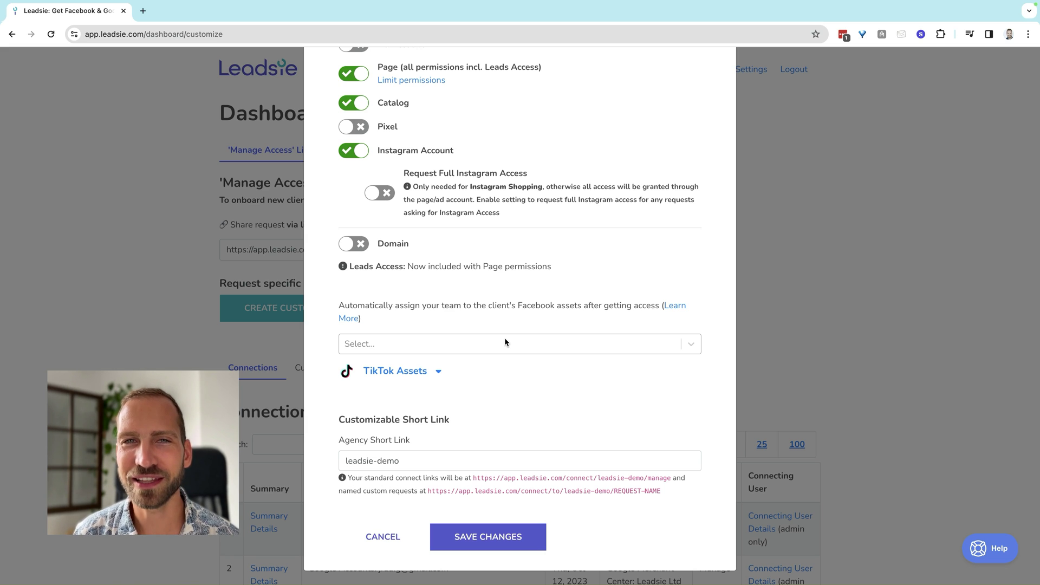
- Auto-assign the team member to client assets and save the link settings
left_click(512, 343)
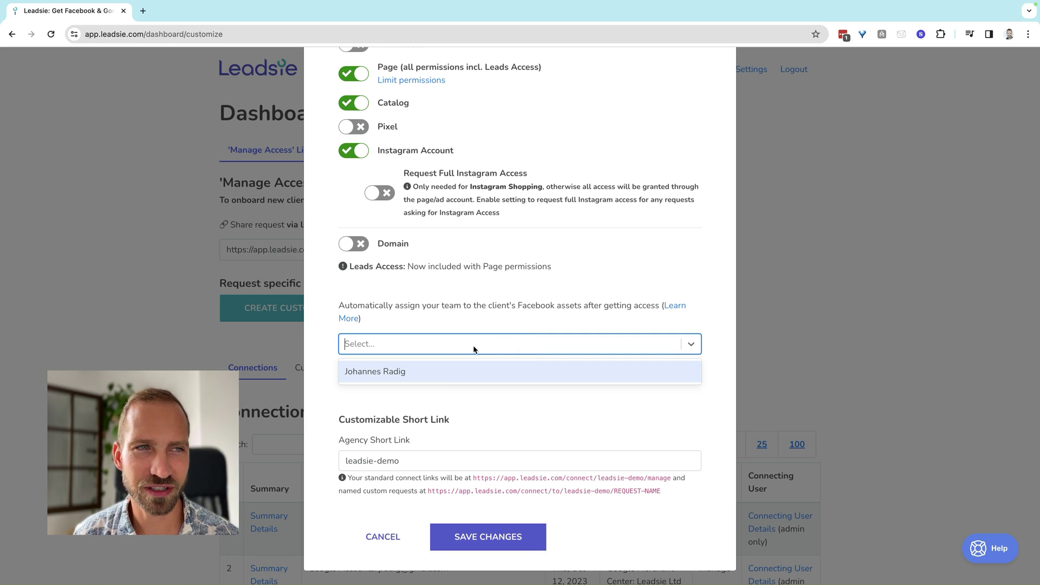
left_click(448, 373)
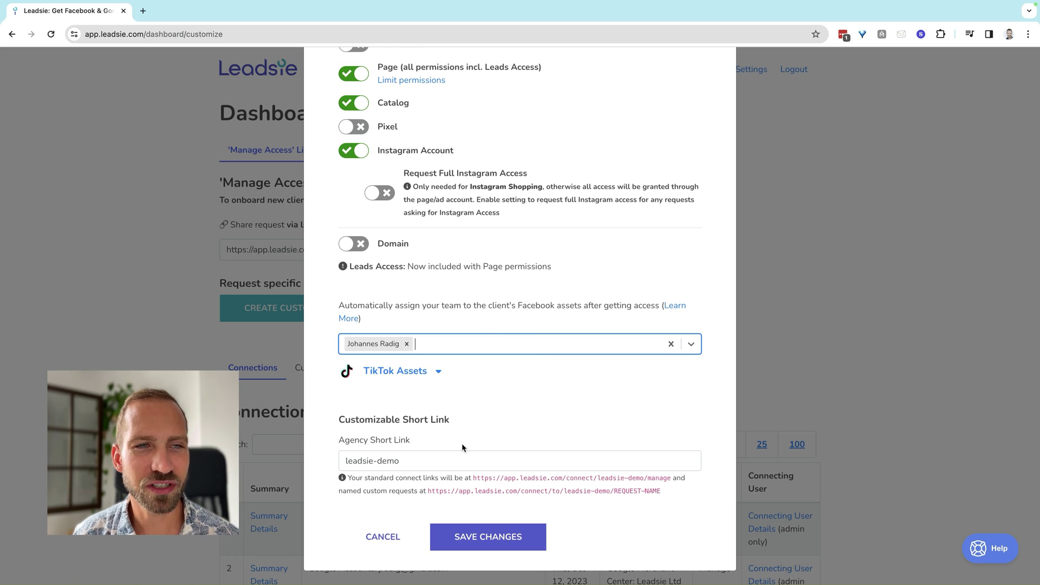
left_click(513, 541)
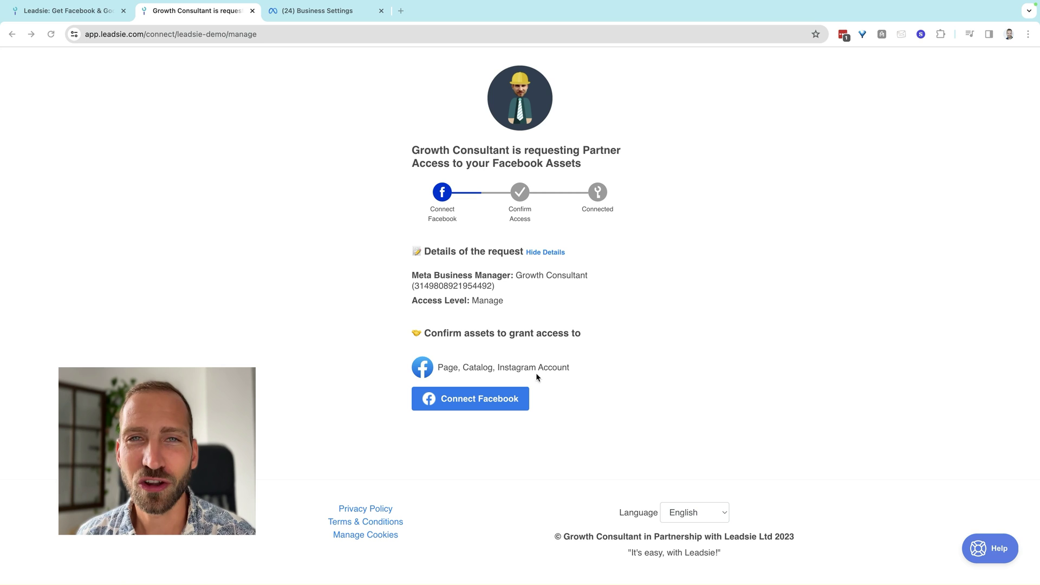
- Connect the client's Facebook account to the Leadsie request and continue with the logged-in profile
left_click(491, 402)
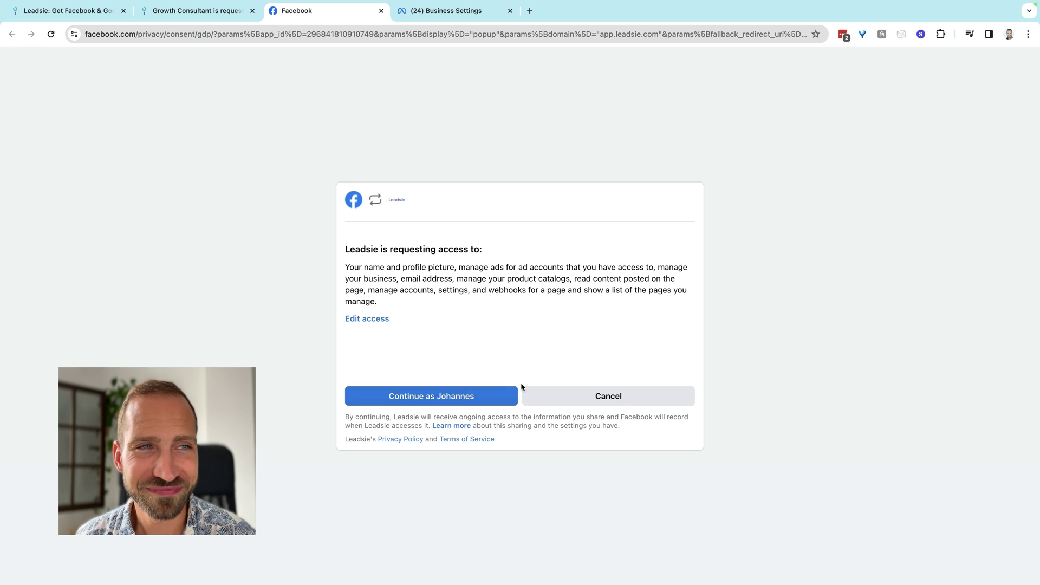
left_click(470, 399)
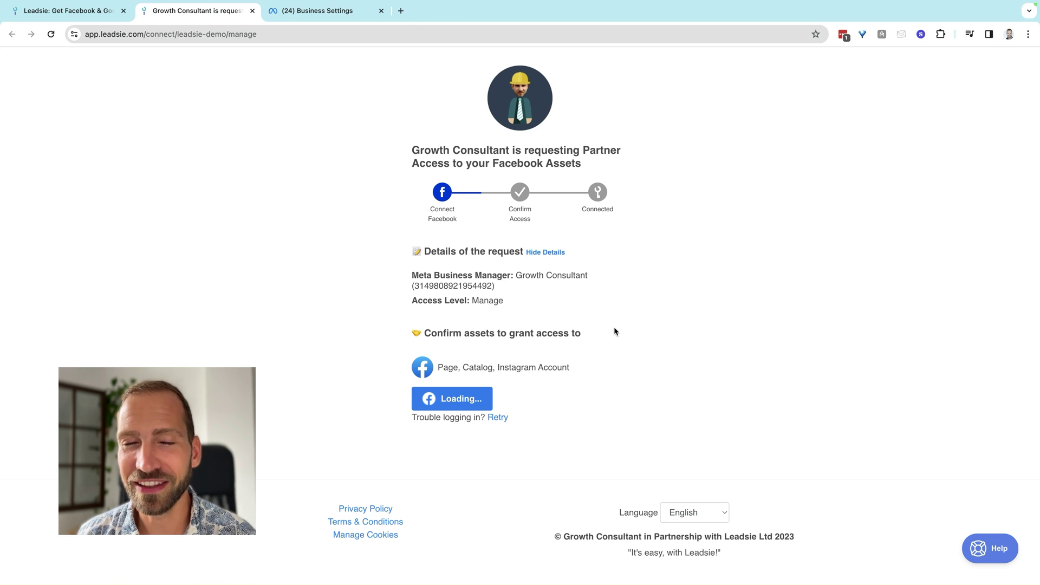
- Share the Leadsie page, Consultancy catalog and leadsie Instagram account, then confirm access
scroll(538, 342, "down", 2)
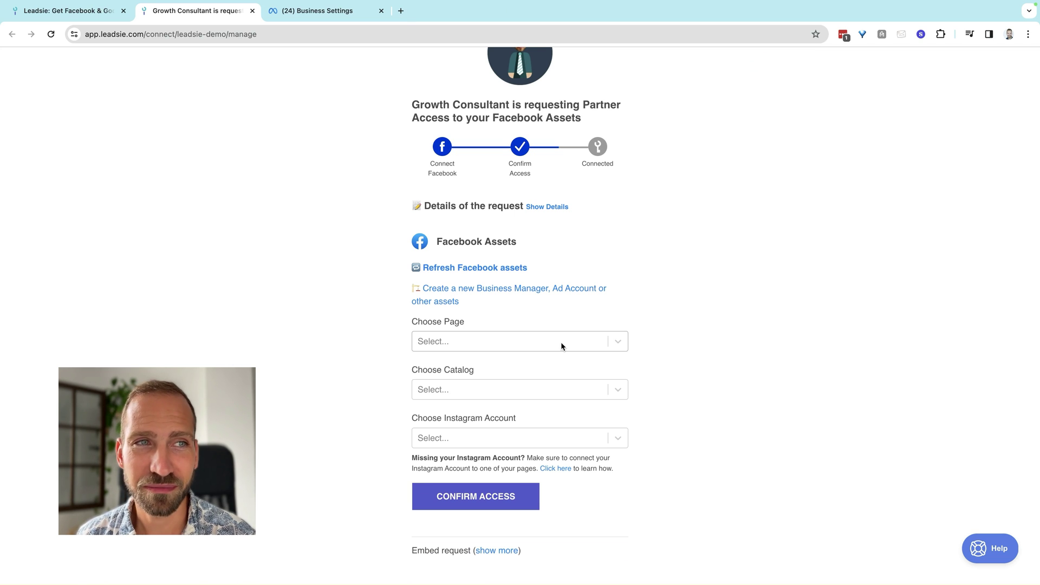
left_click(553, 341)
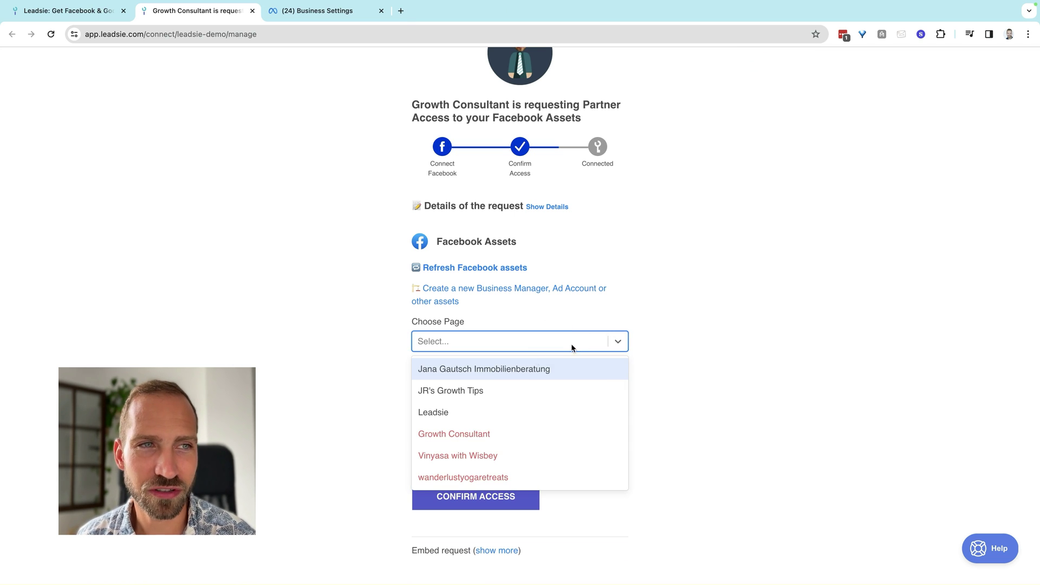
left_click(466, 412)
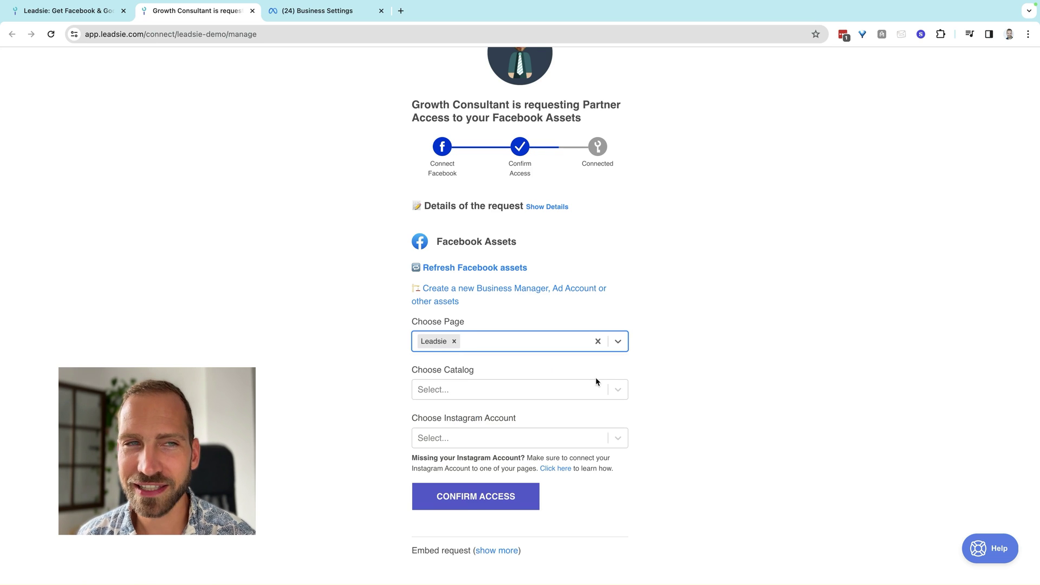
scroll(610, 375, "down", 1)
left_click(528, 376)
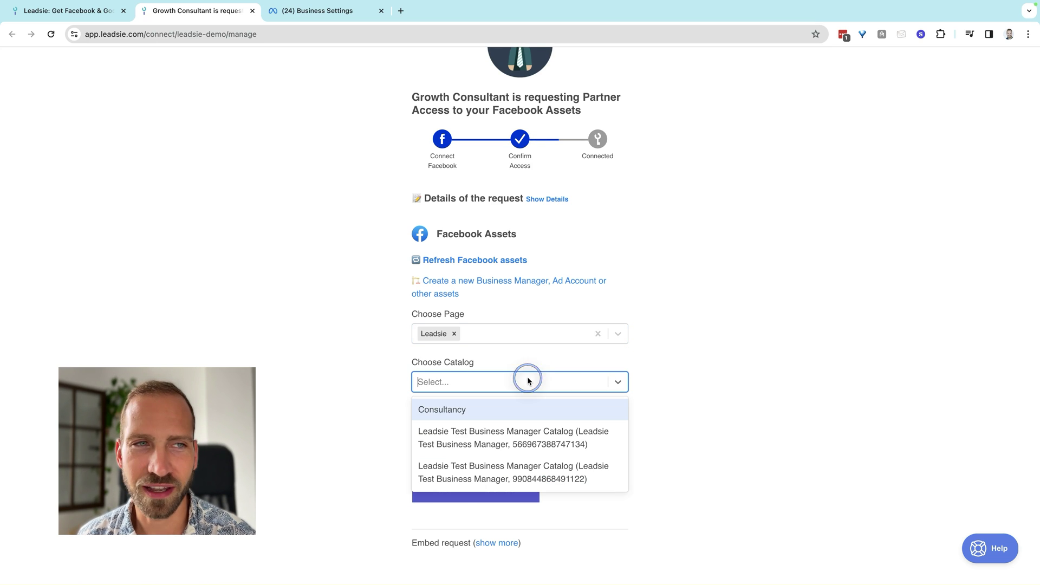
left_click(500, 410)
left_click(534, 428)
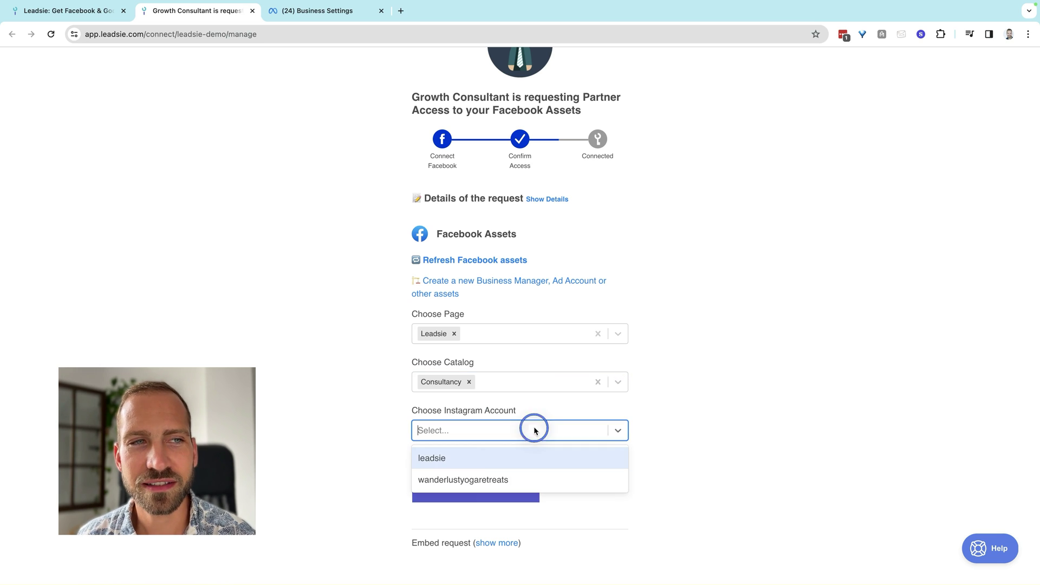
left_click(481, 458)
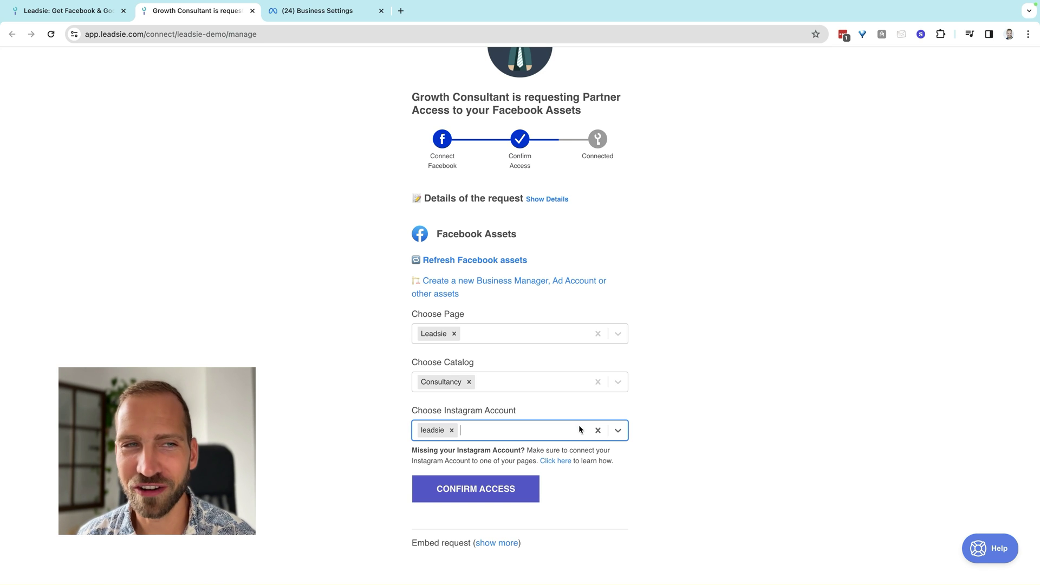
left_click(479, 493)
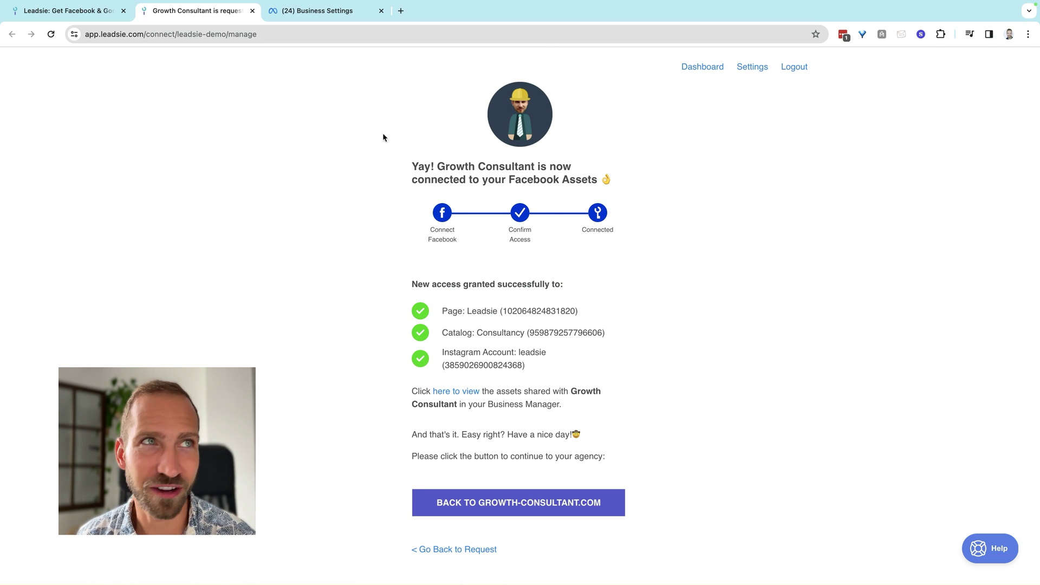
left_click(343, 13)
- Reload the Business Settings Partners list and open the Growth Consultant partner
left_click(259, 100)
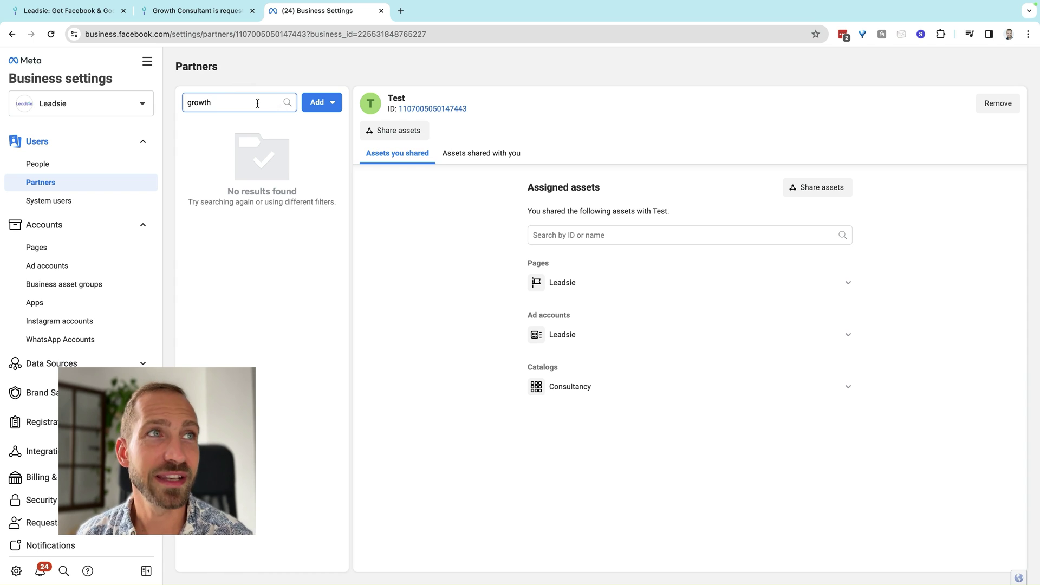
key("Return")
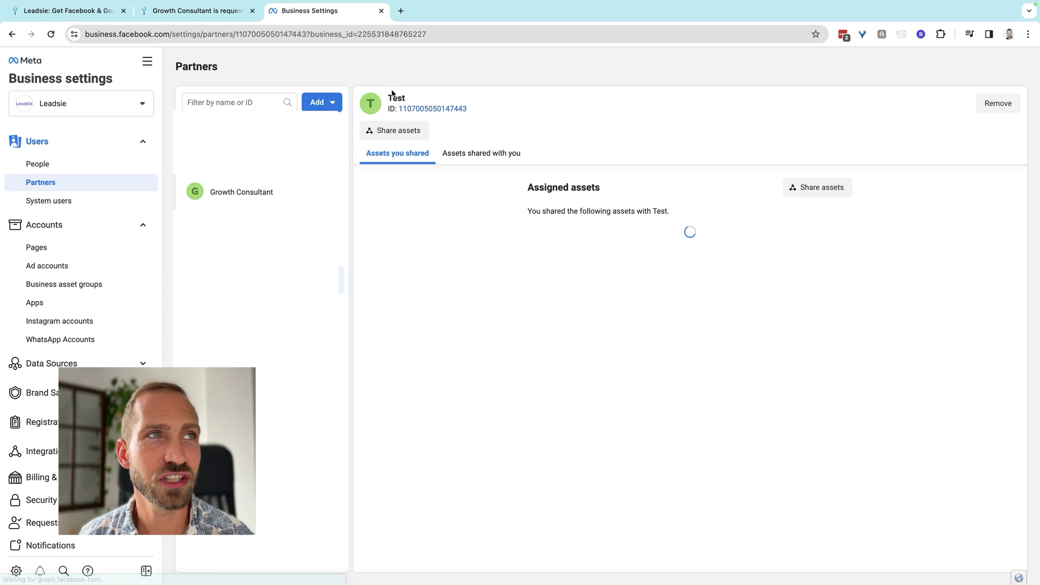
left_click(234, 197)
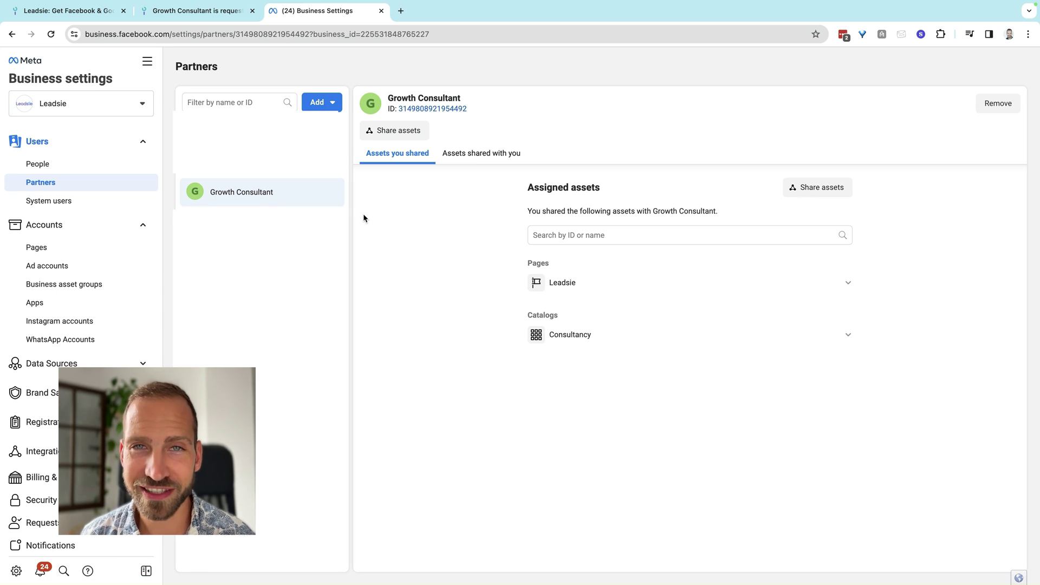
- Review the shared Leadsie page and Consultancy catalog permissions, then go back to Leadsie's confirmation
left_click(603, 279)
scroll(491, 286, "down", 3)
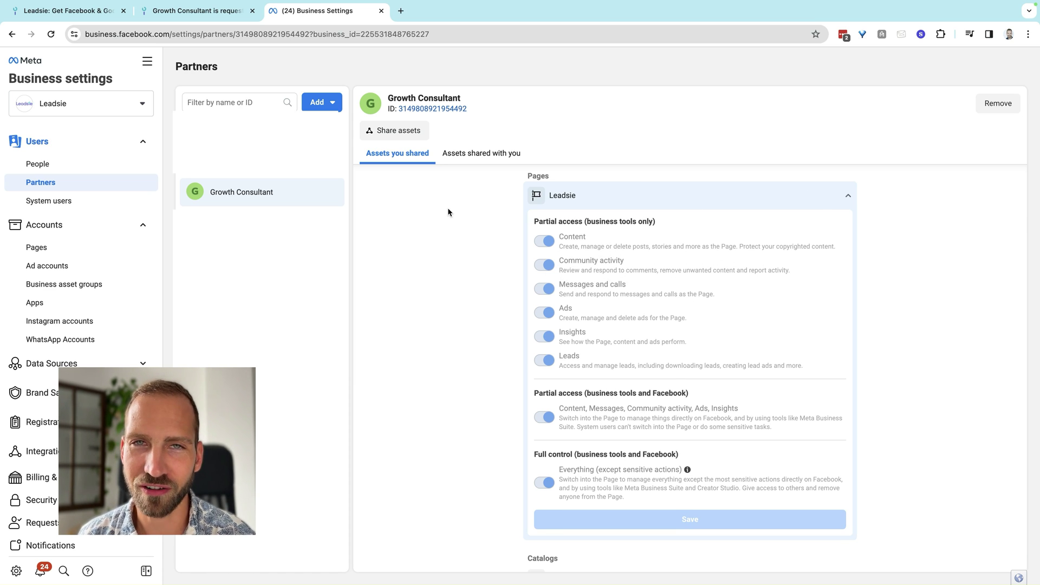
scroll(487, 304, "down", 1)
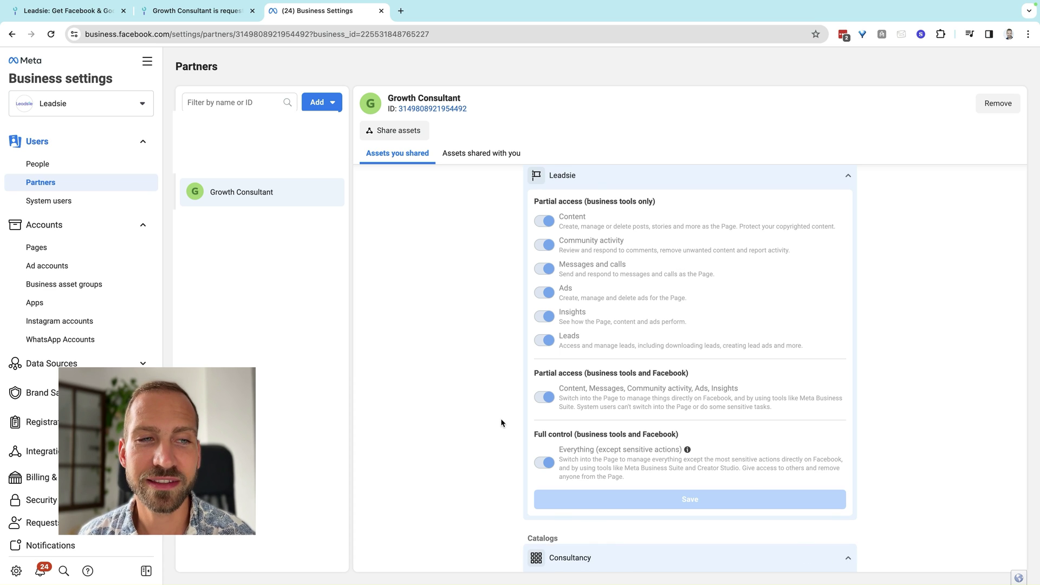
scroll(501, 423, "down", 3)
scroll(512, 390, "up", 5)
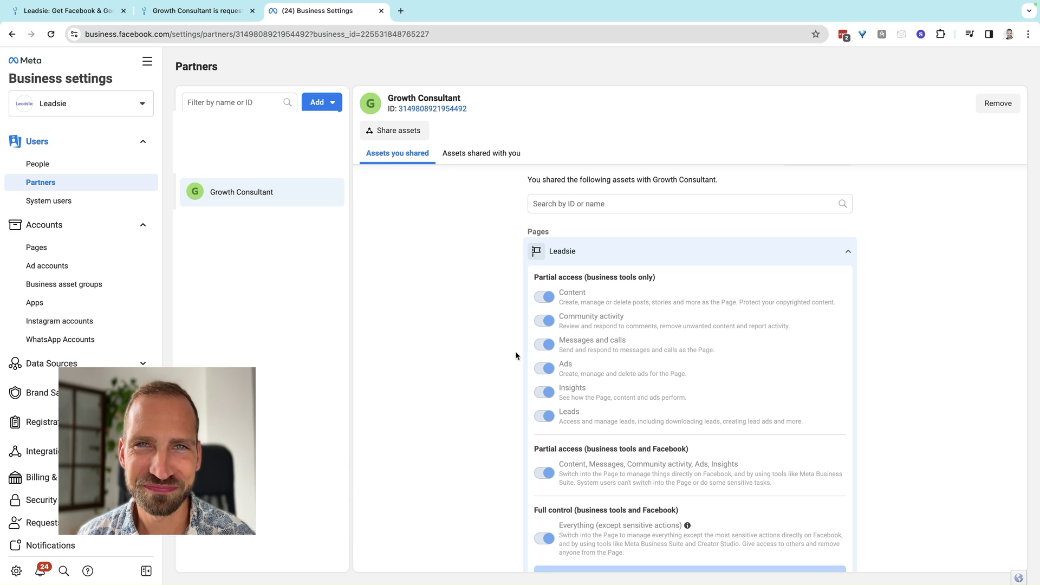
left_click(214, 20)
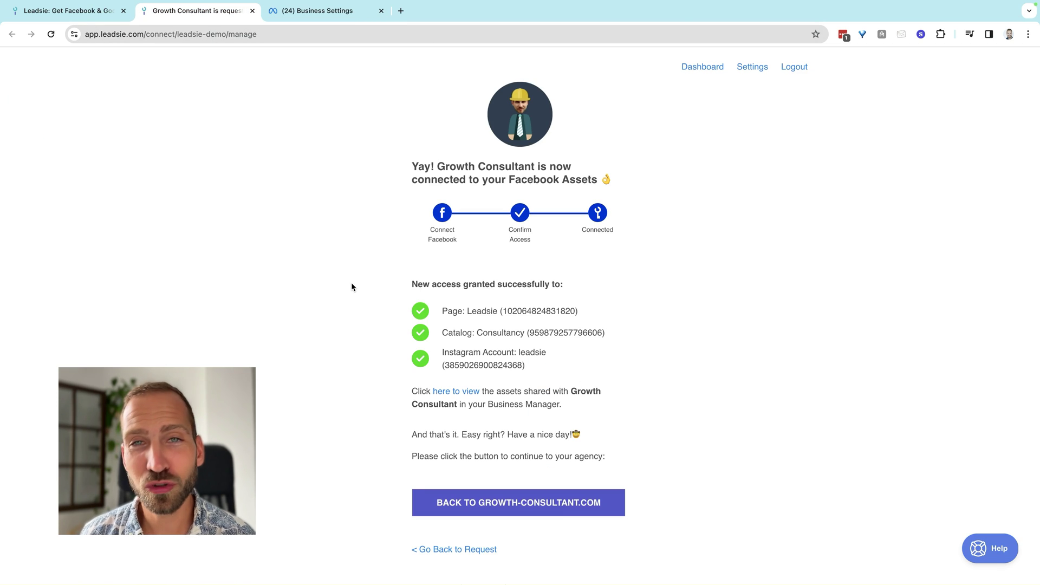